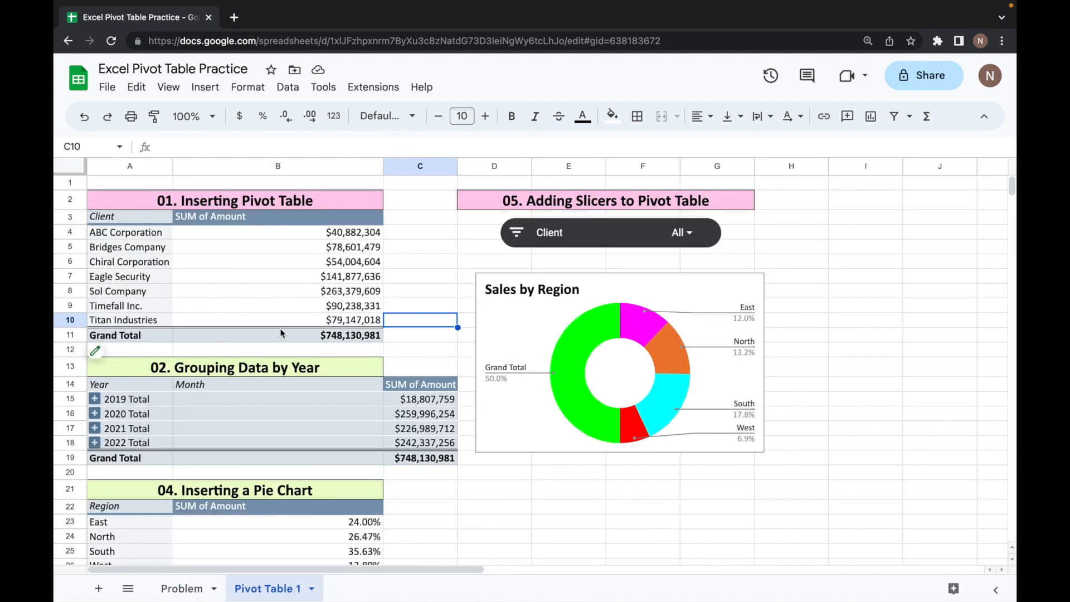
Filter the pivot tables with the Client slicer to show only Bridges Company.
scroll(626, 292, "down", 2)
scroll(259, 421, "up", 2)
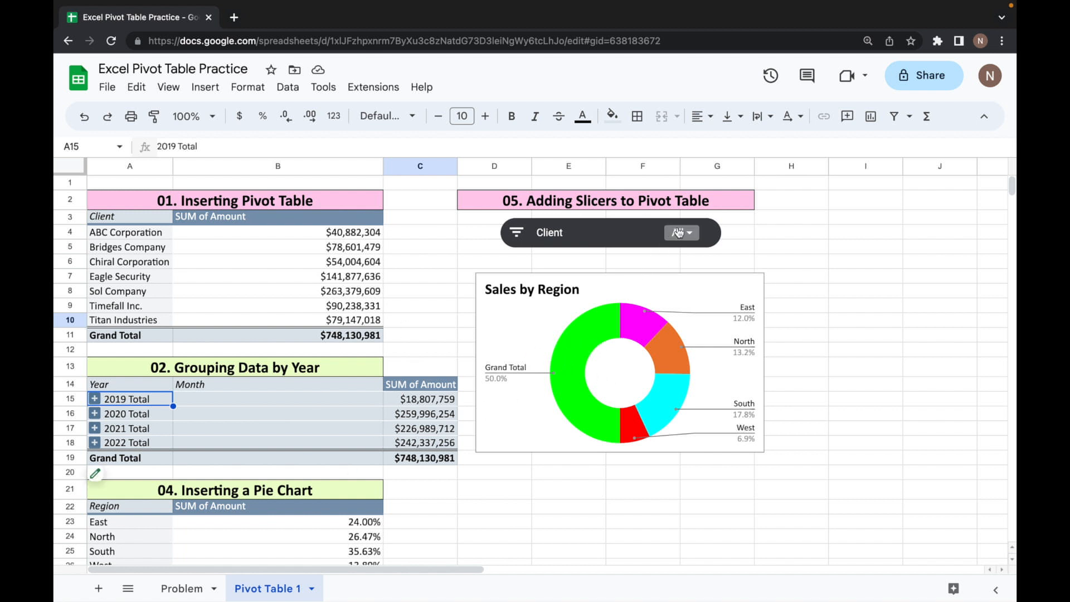
left_click(680, 234)
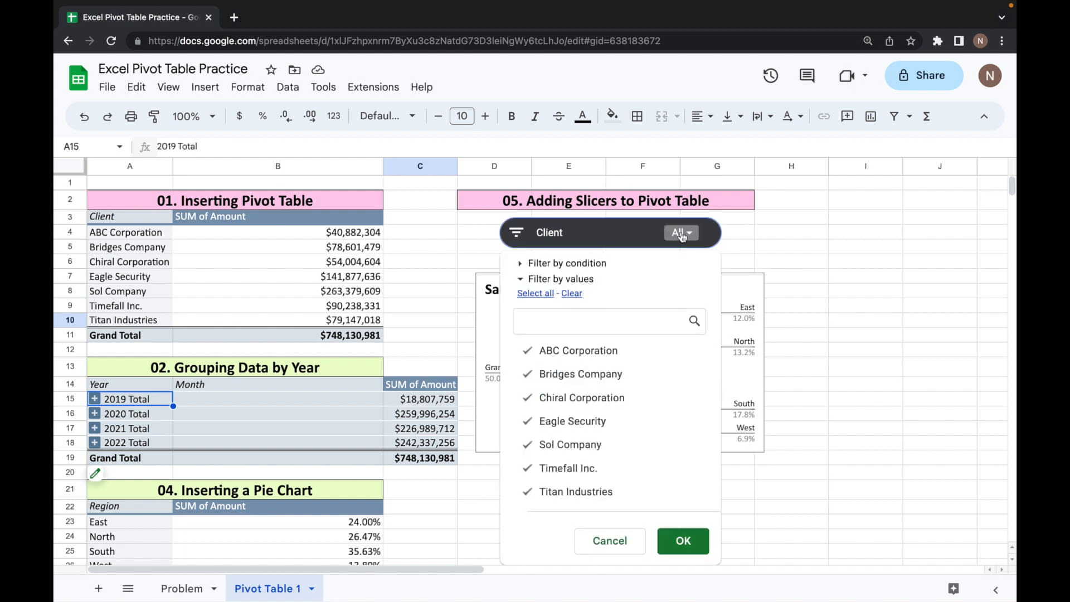
left_click(572, 295)
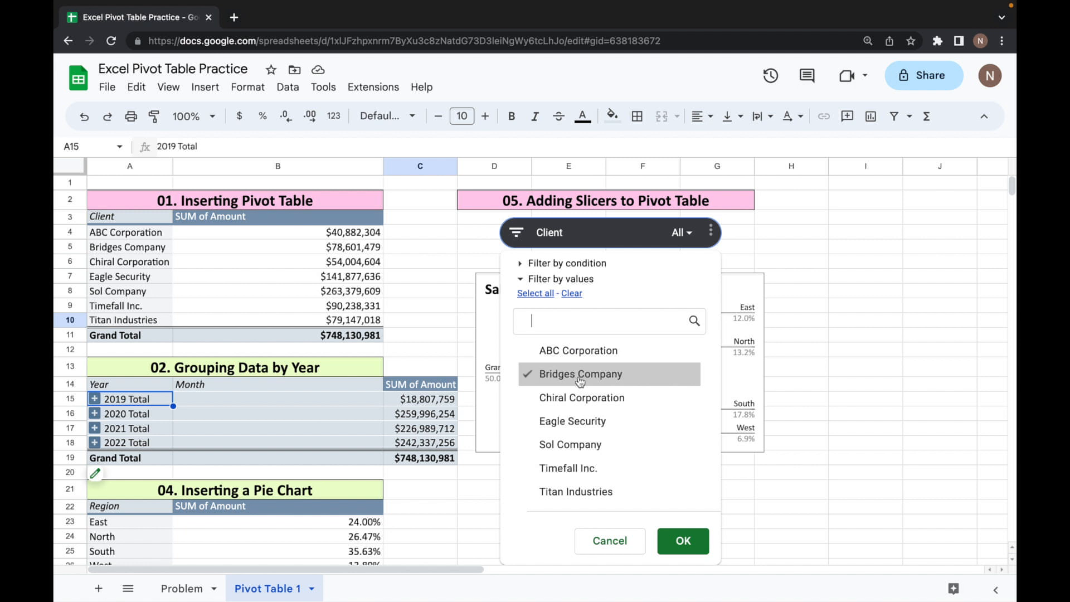
left_click(684, 541)
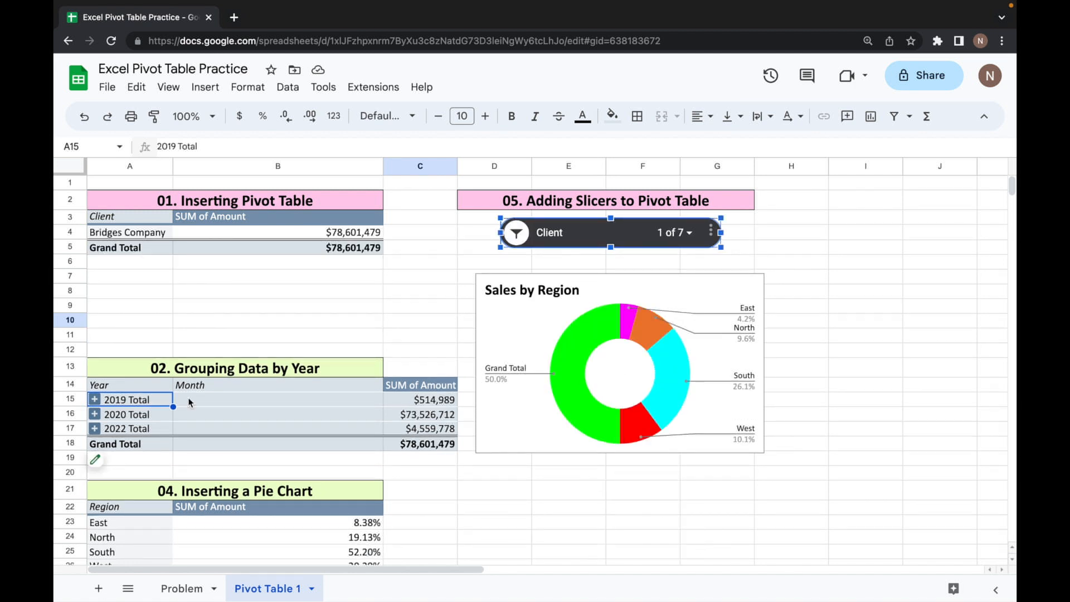
Set the Client slicer to show only Chiral Corporation.
scroll(196, 349, "down", 4)
scroll(294, 310, "up", 4)
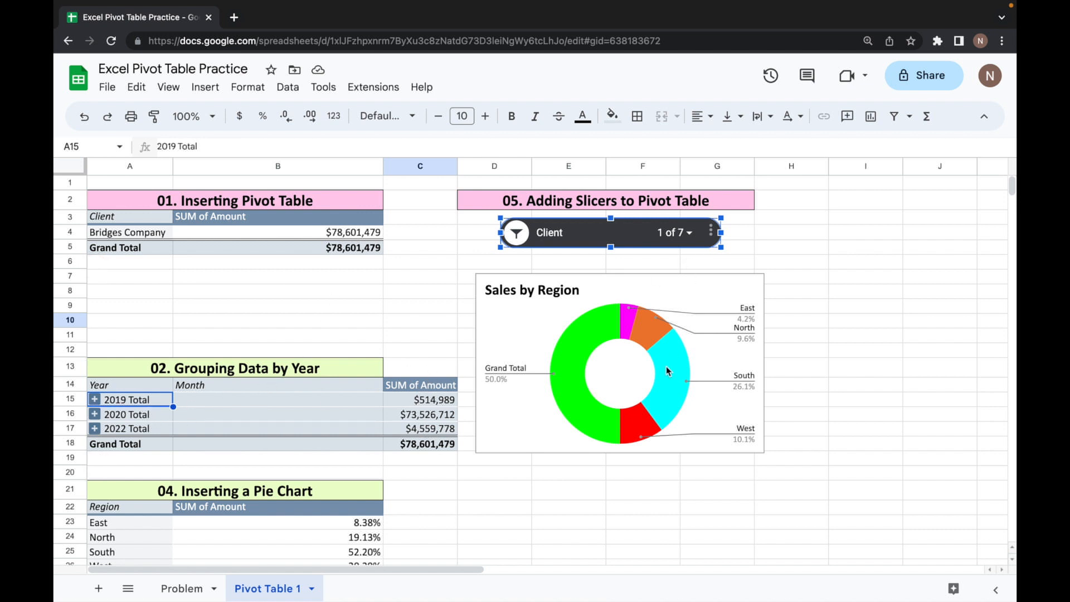
scroll(613, 373, "down", 4)
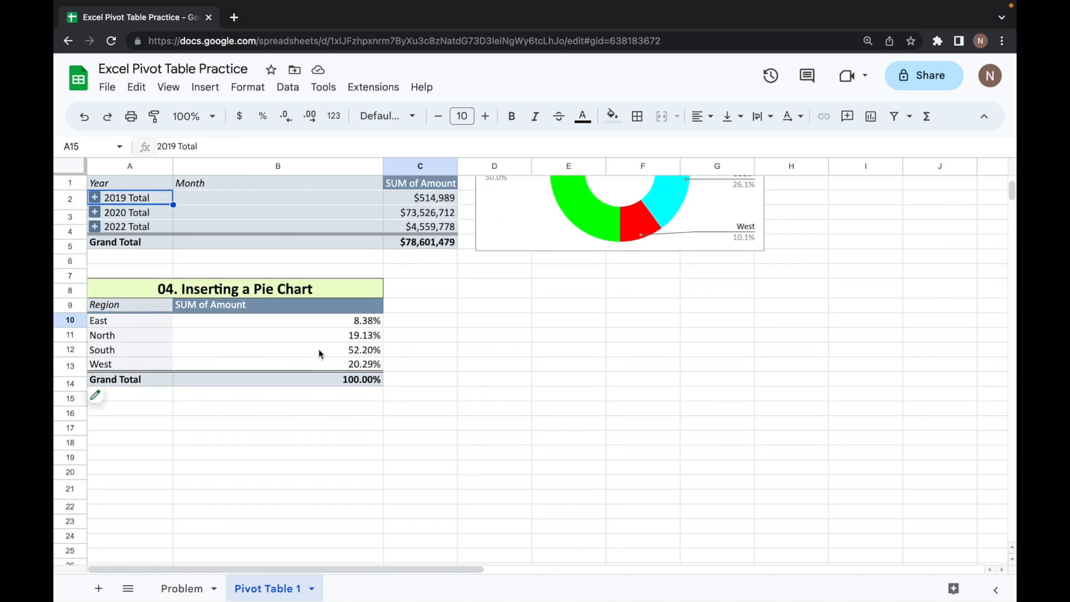
scroll(417, 329, "up", 4)
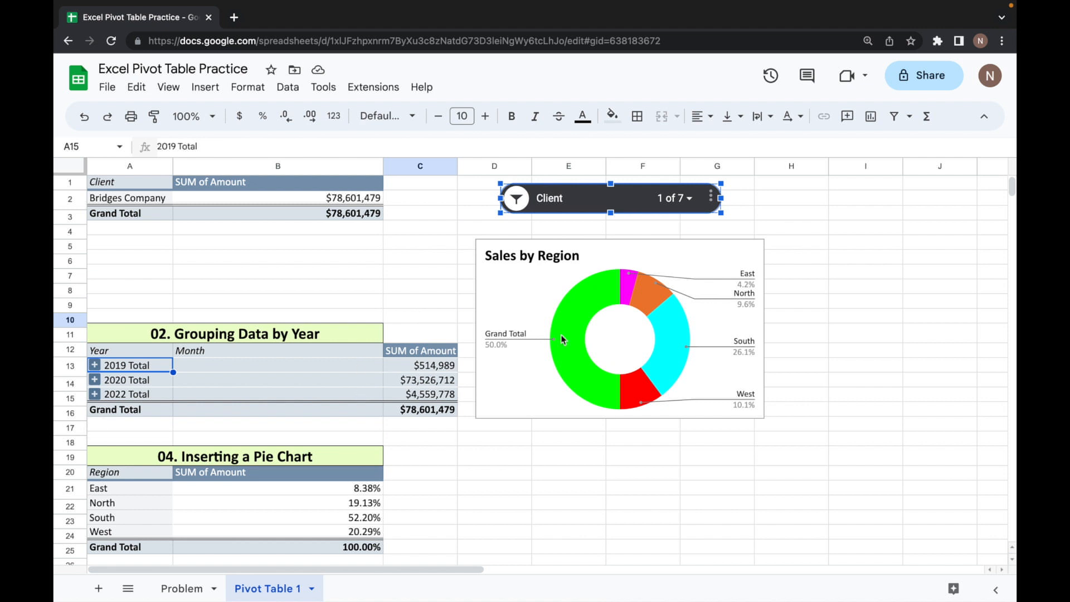
left_click(674, 233)
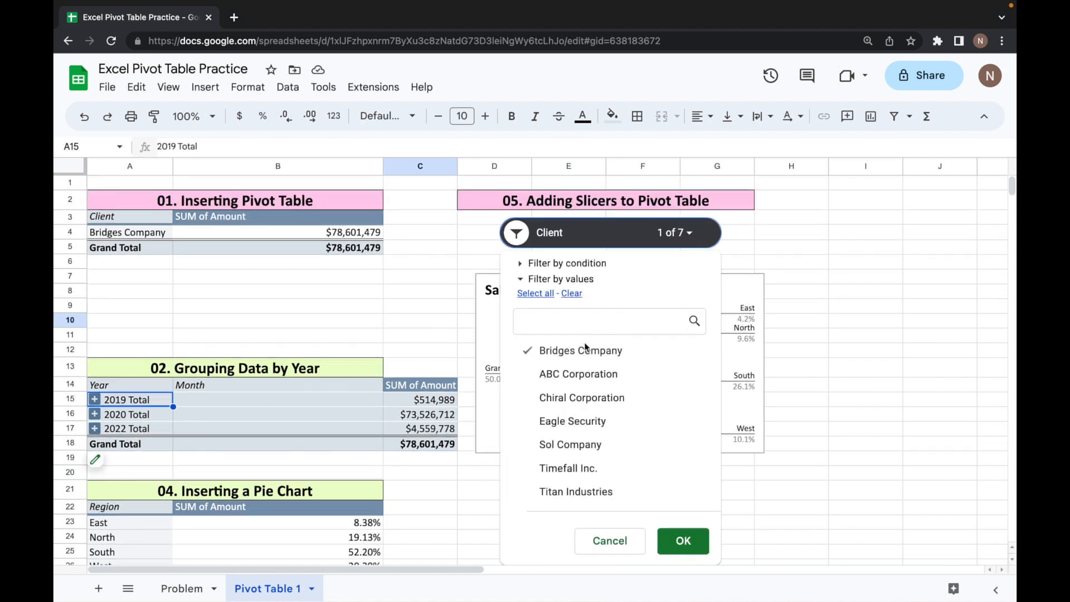
left_click(549, 356)
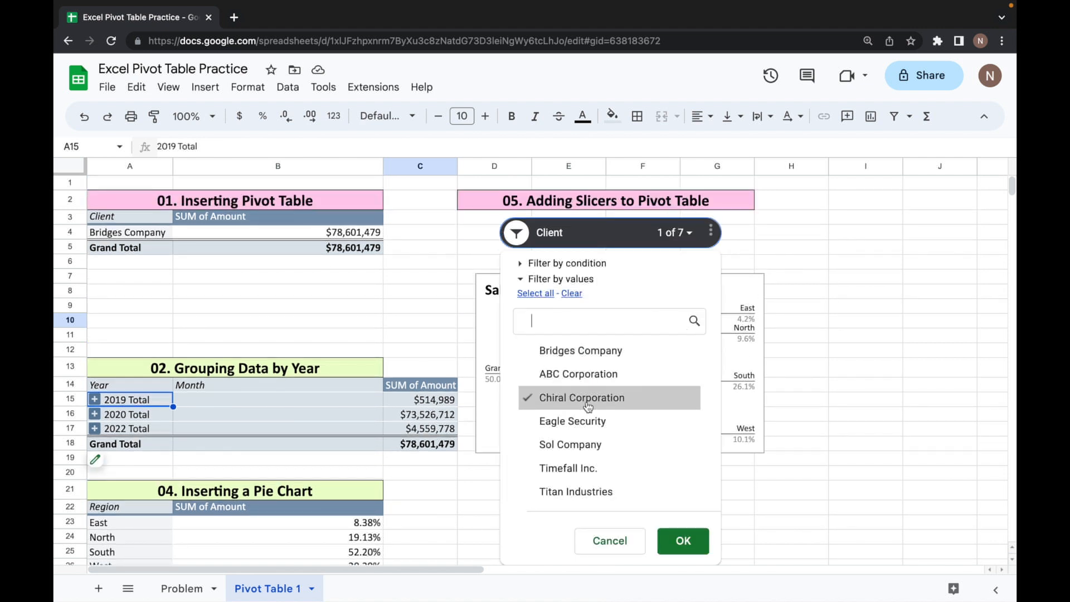
left_click(675, 538)
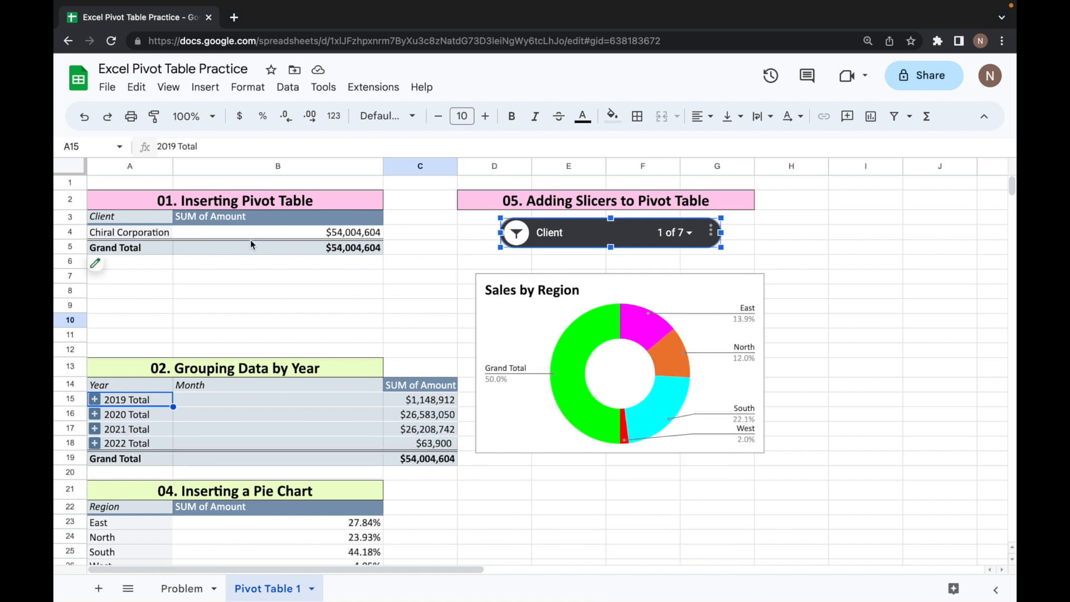
Create a pivot table on a new sheet from Problem!B4:H718, with Client as rows and Amount as values.
scroll(262, 279, "down", 2)
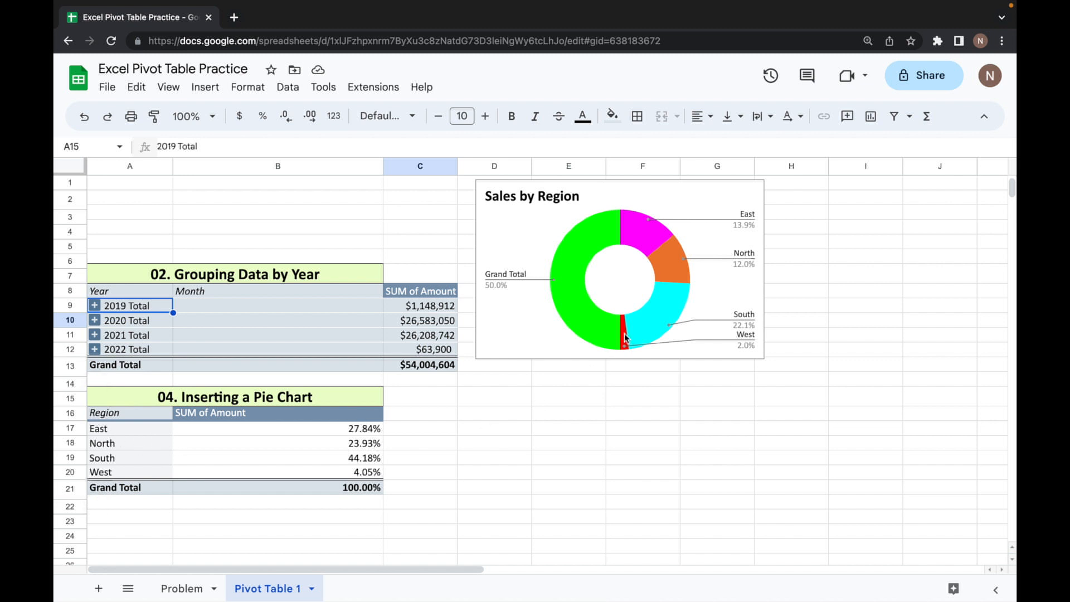
scroll(628, 337, "up", 2)
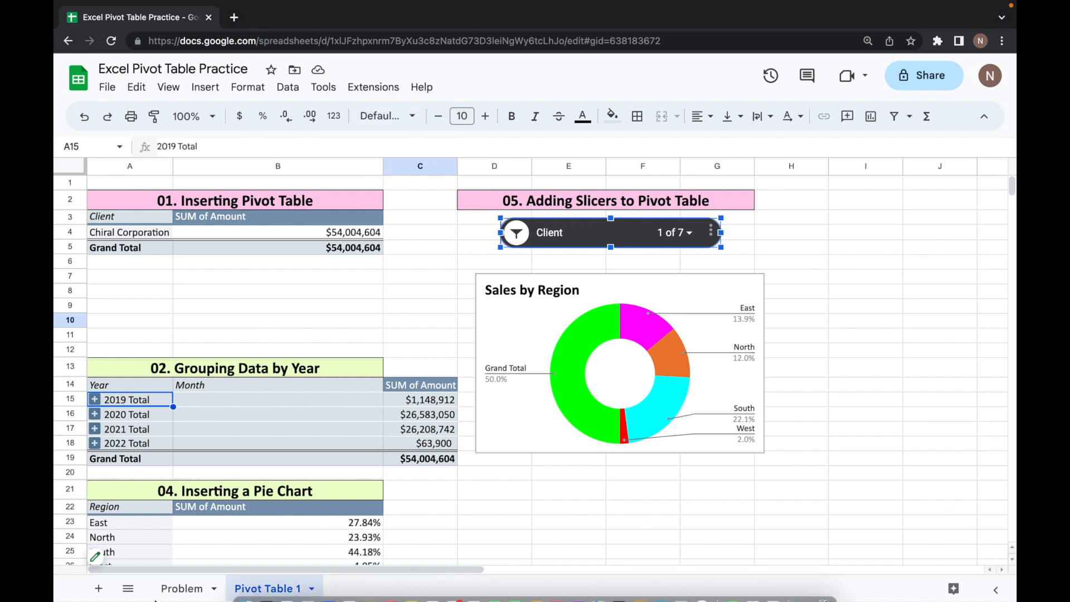
left_click(179, 589)
left_click(178, 363)
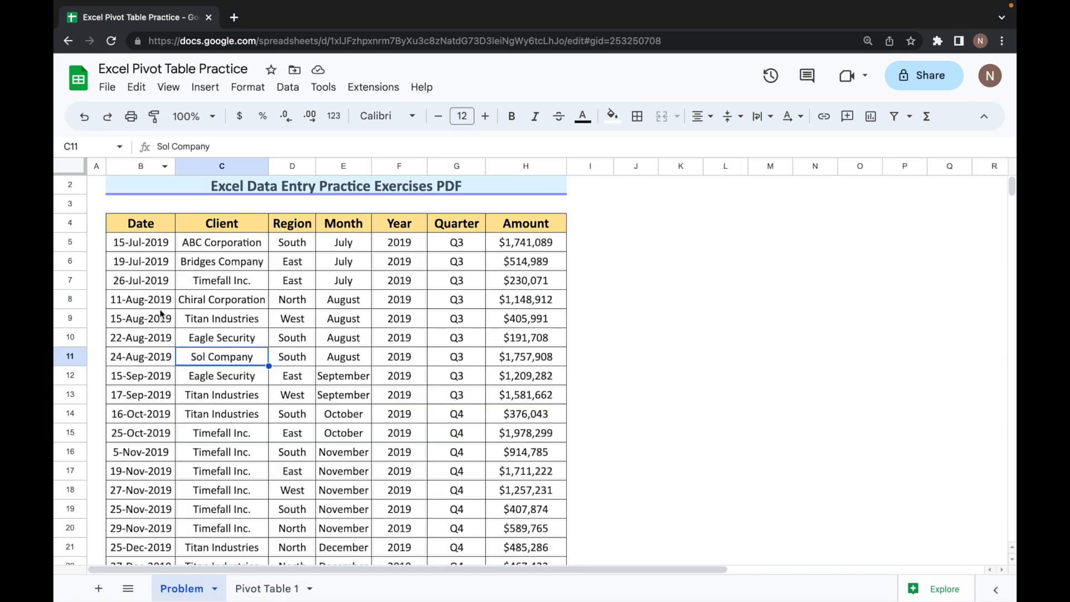
left_click(204, 88)
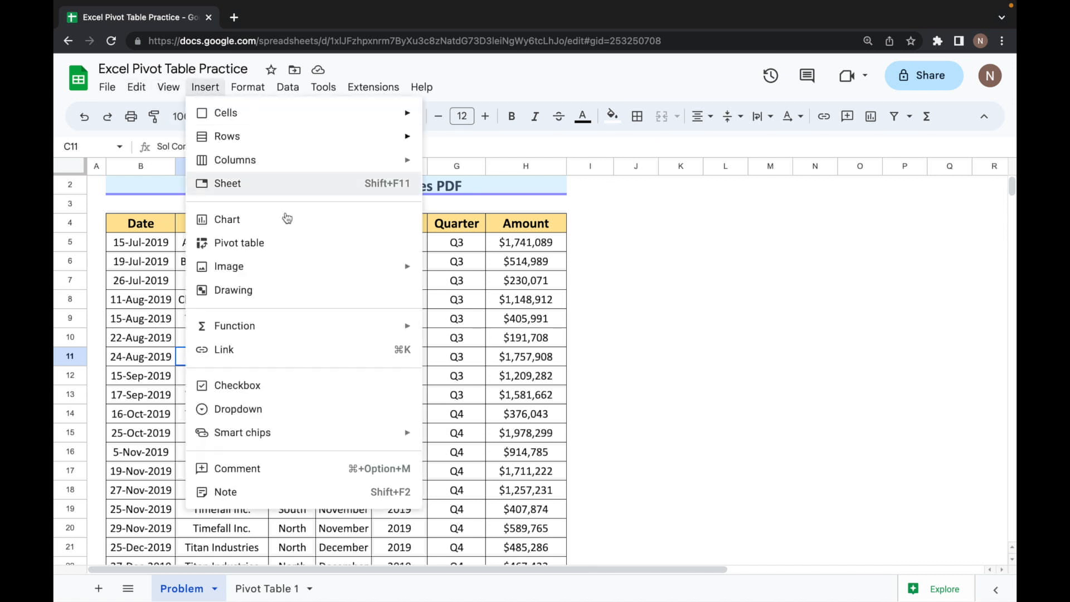
left_click(246, 246)
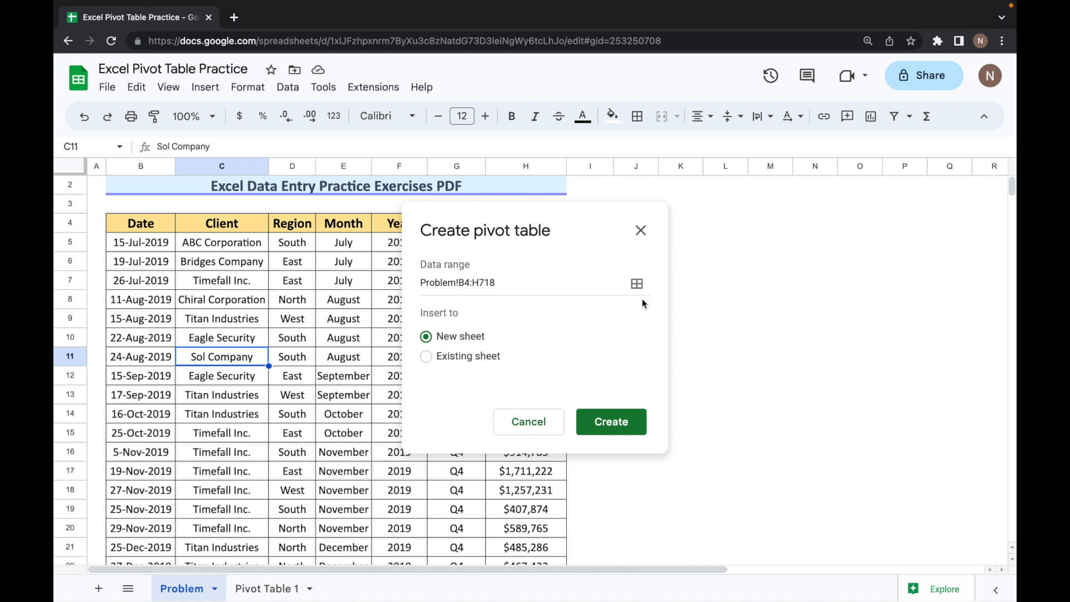
left_click(617, 428)
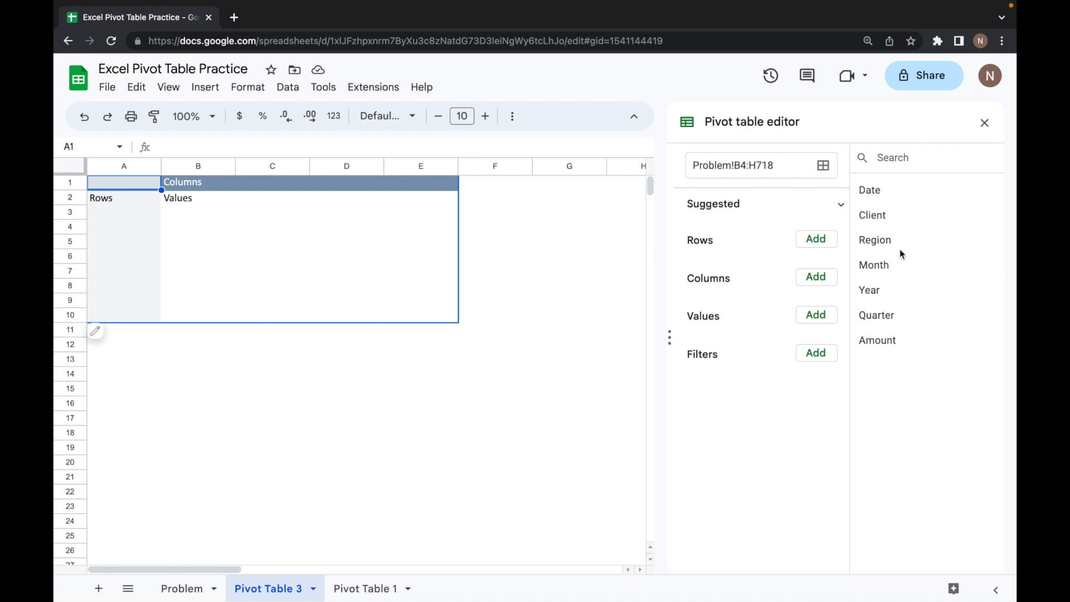
left_click_drag(871, 215, 752, 249)
left_click_drag(895, 342, 739, 445)
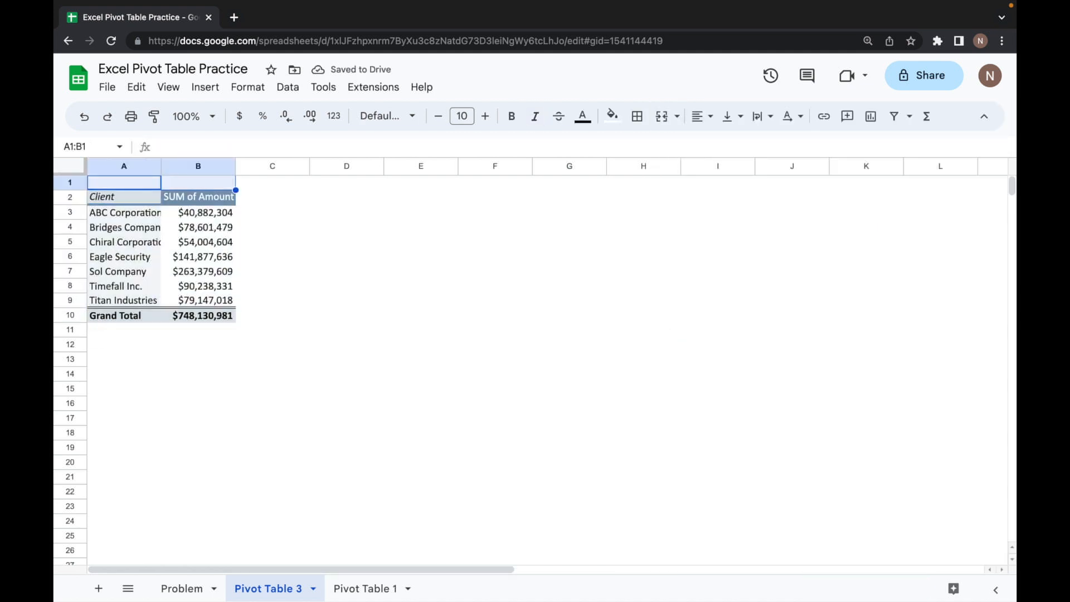
Enter the title "Sales by Clients" in cell A1 above the pivot table.
double_click(139, 184)
type("Sales")
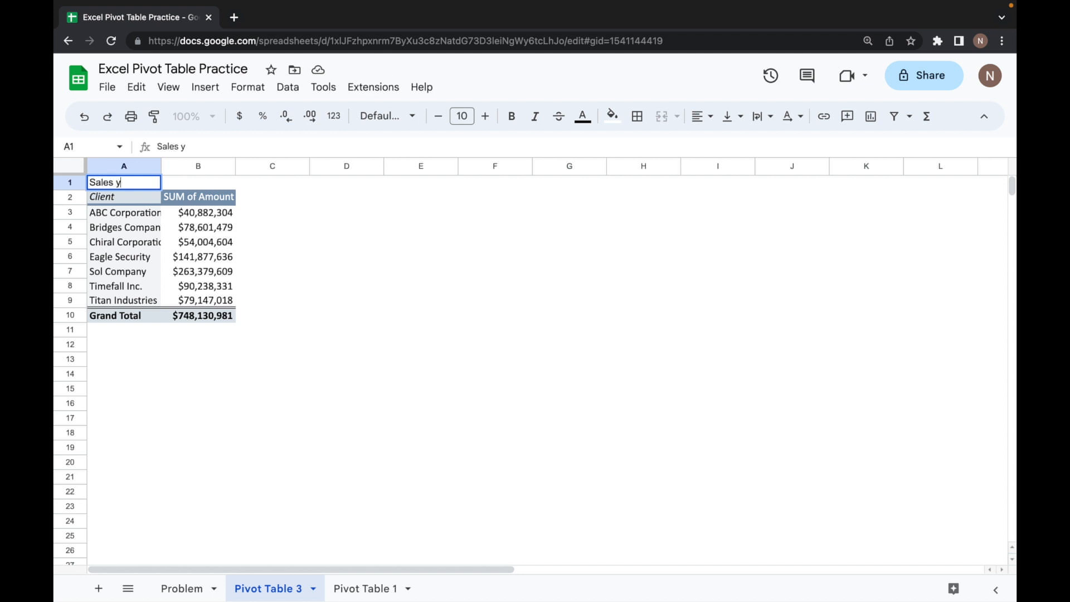
type(" by Clients")
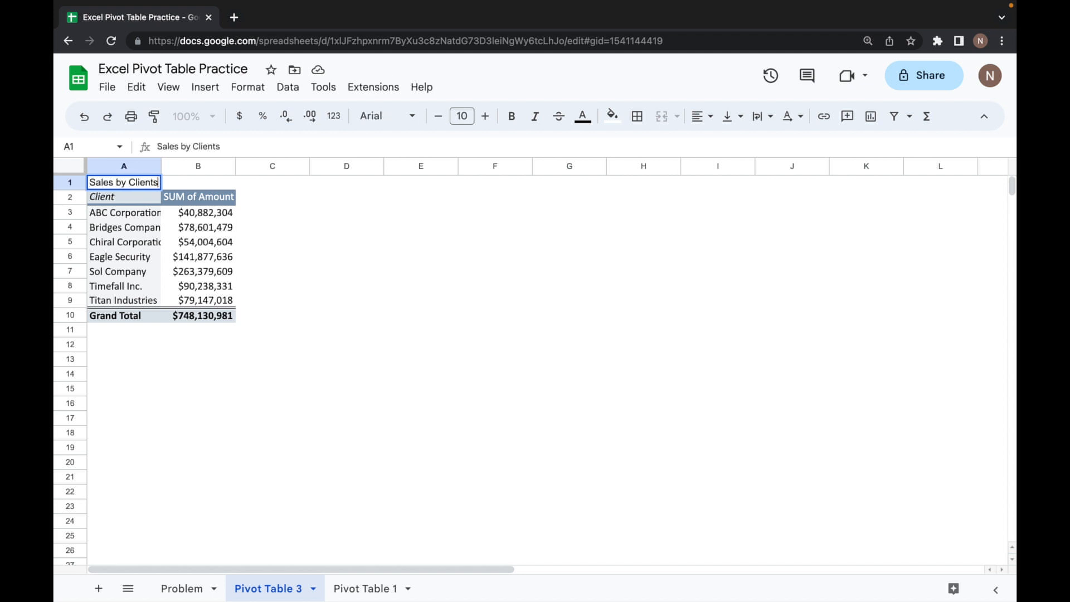
key("Return")
Make the "Sales by Clients" title bold and merge it across A1:B1.
key("Up")
key("shift+Right")
key("ctrl+b")
left_click(677, 116)
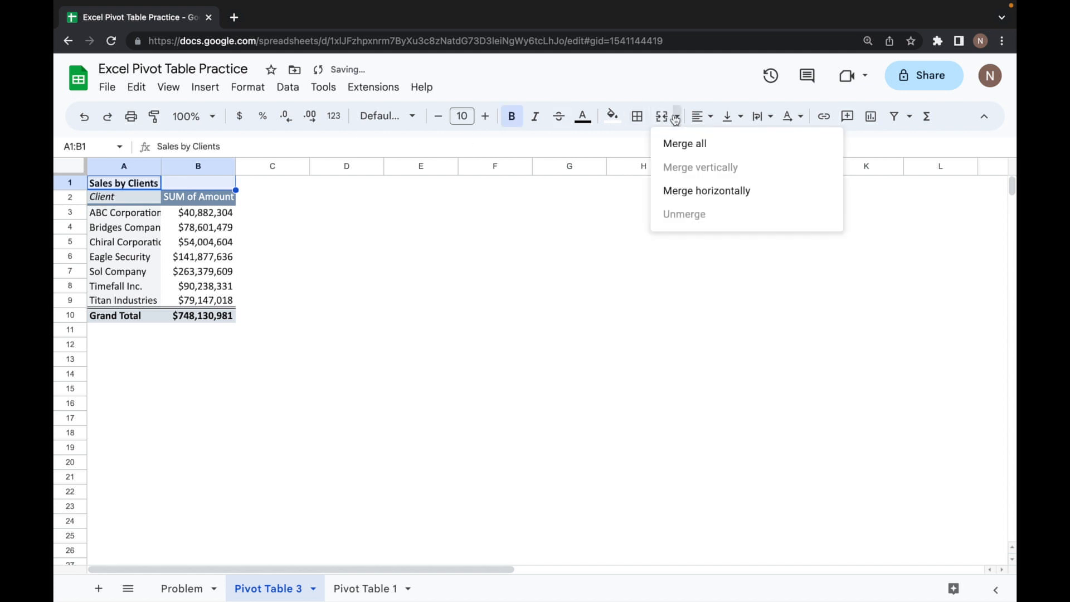
left_click(662, 118)
left_click(662, 119)
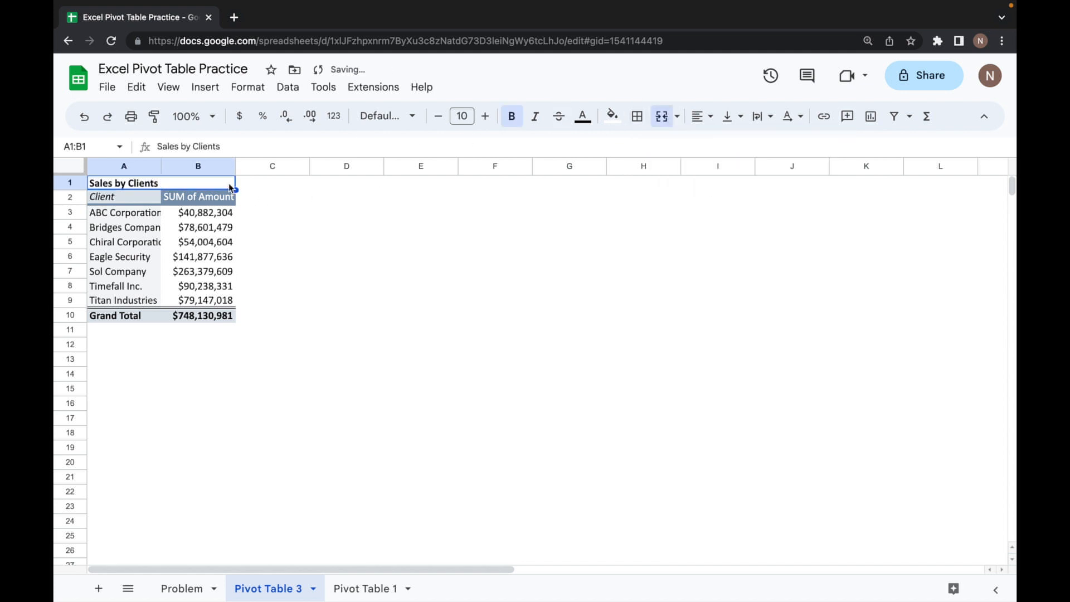
Center the merged title horizontally and fill its cell with yellow.
left_click(696, 119)
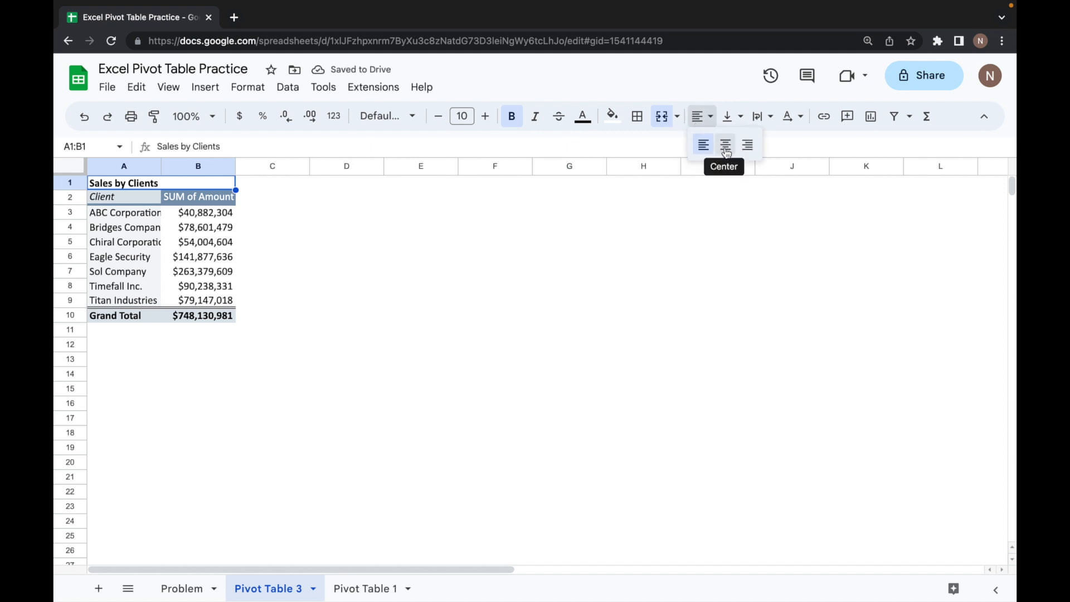
left_click(724, 143)
left_click(610, 116)
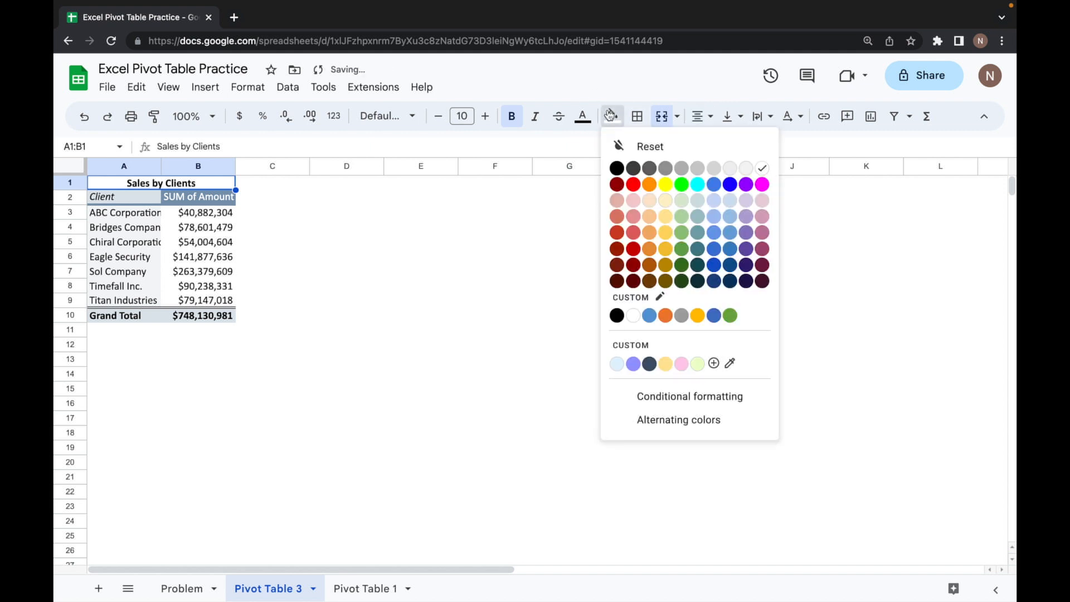
left_click(666, 184)
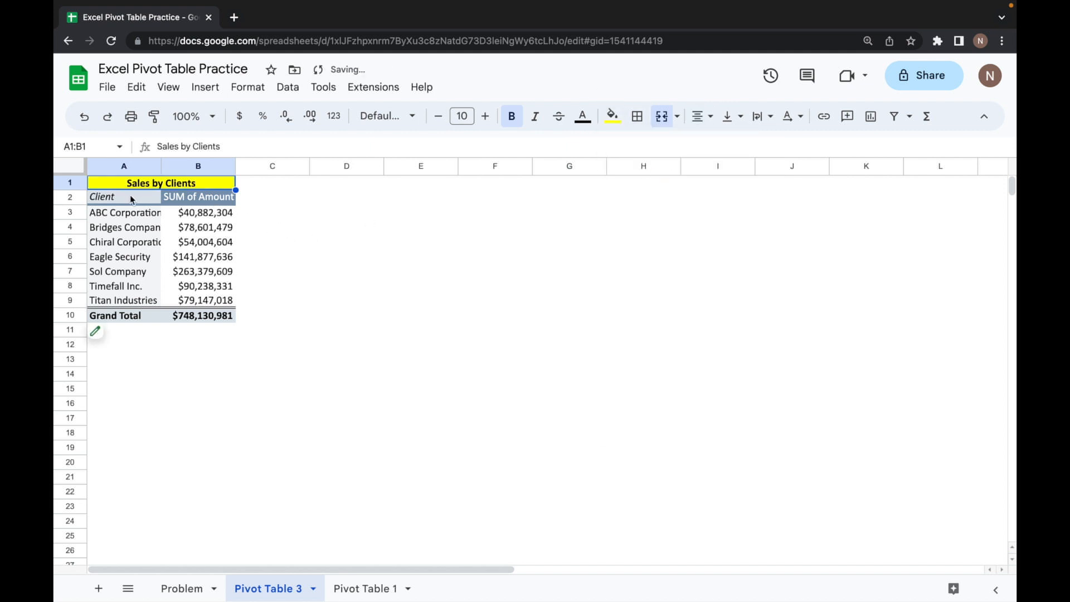
Insert a second pivot table from Problem!B4:H718 into the existing sheet at 'Pivot Table 3'!A13.
left_click(148, 363)
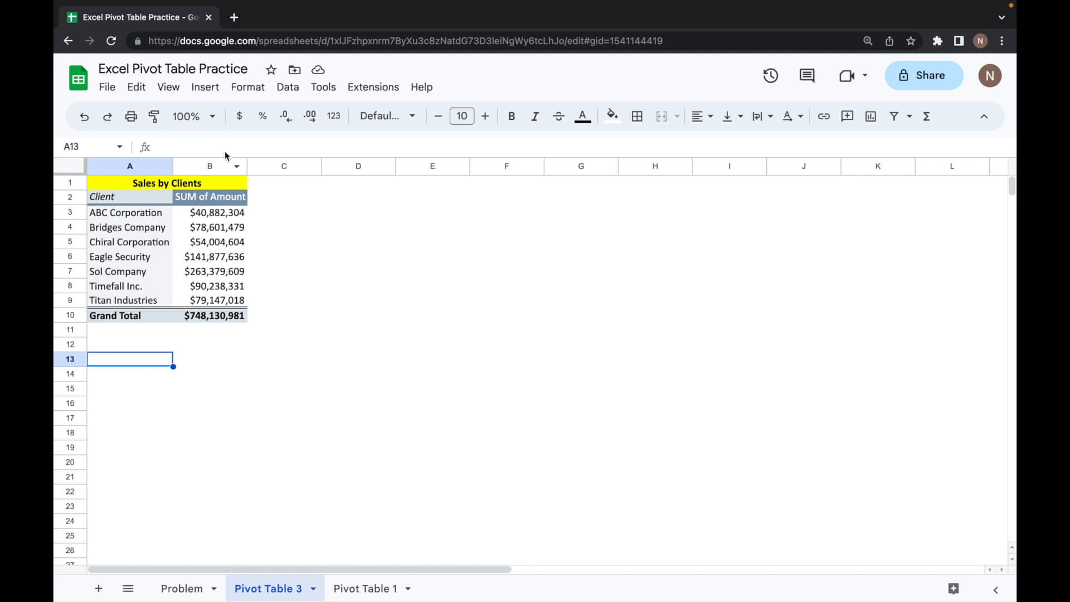
left_click(201, 89)
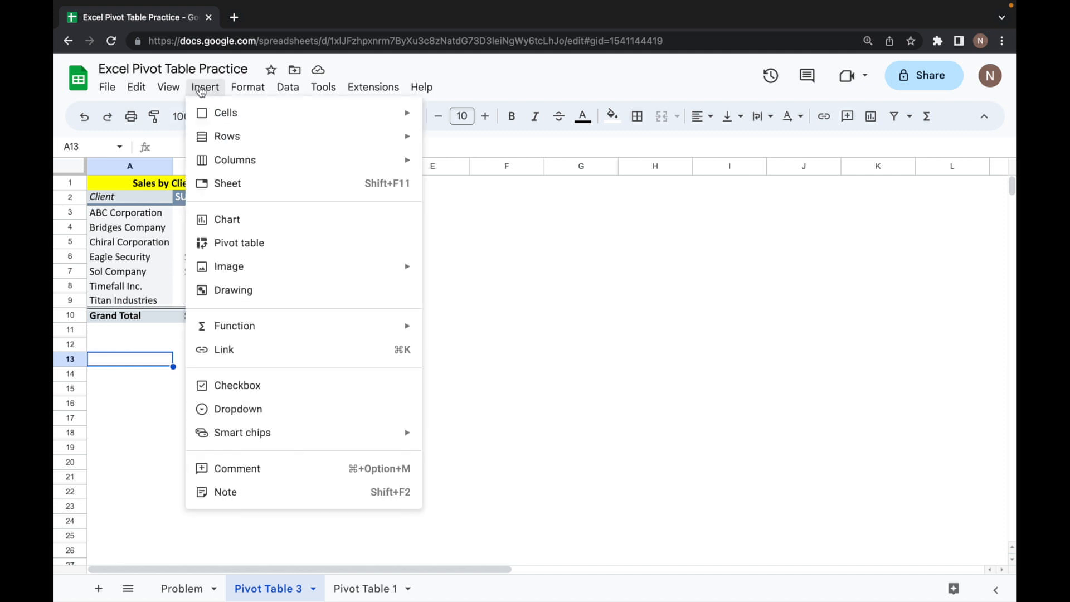
left_click(264, 243)
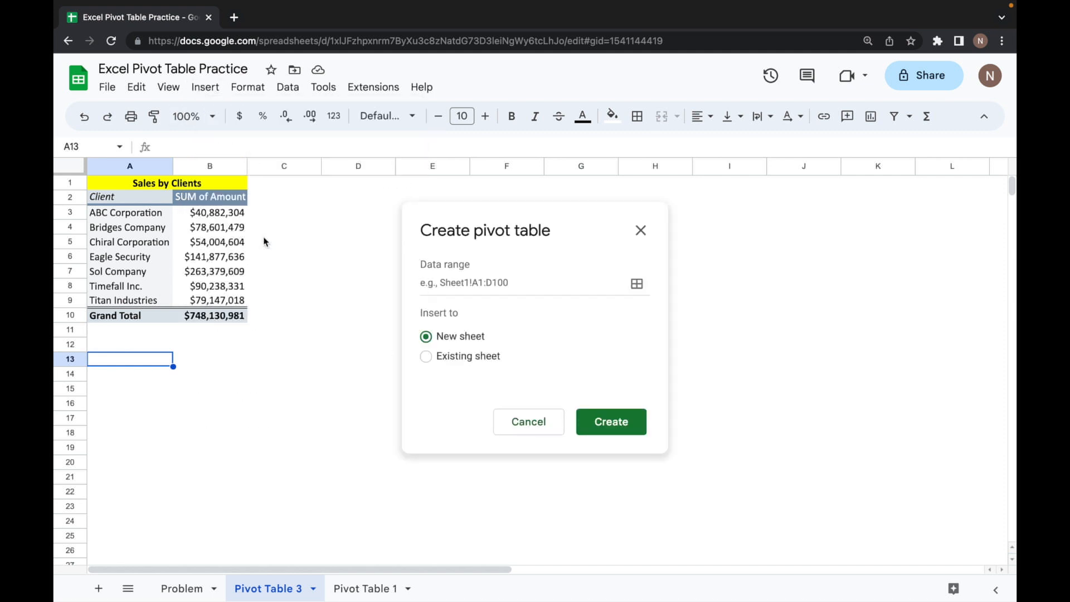
left_click(637, 283)
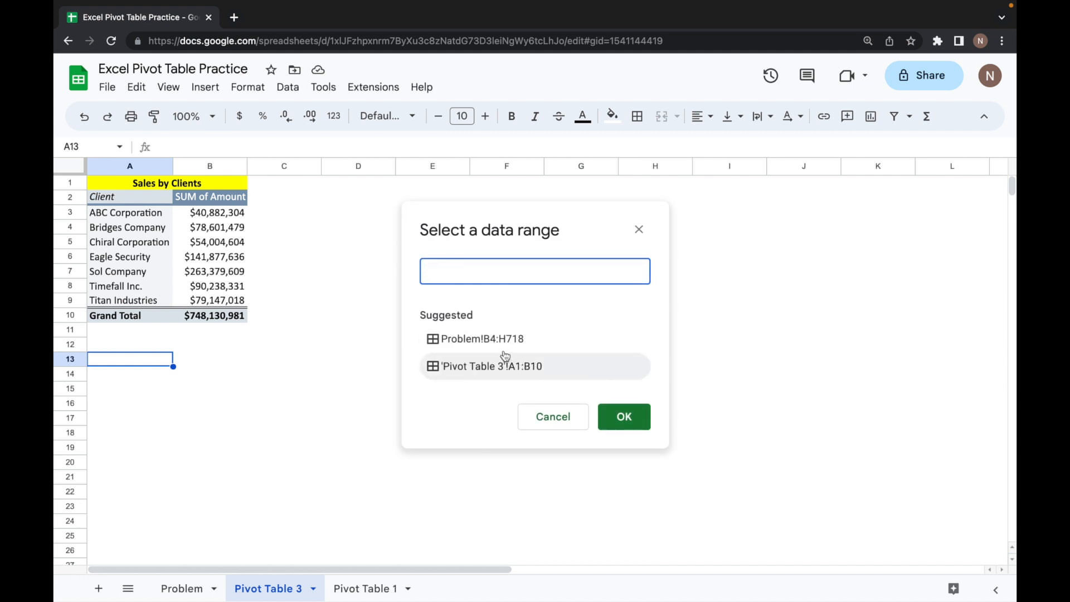
left_click(474, 338)
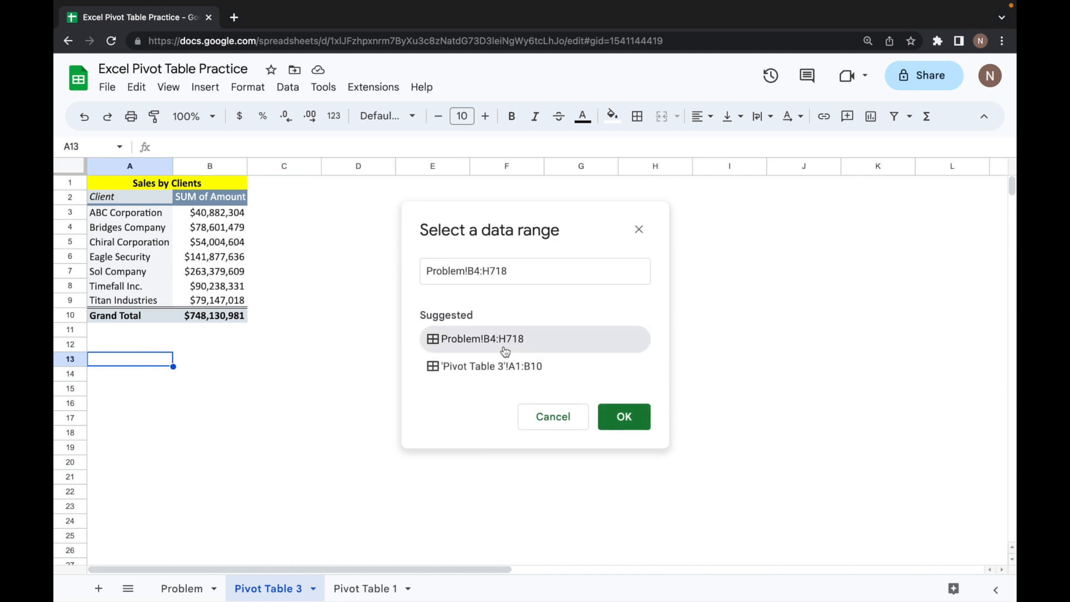
left_click(625, 418)
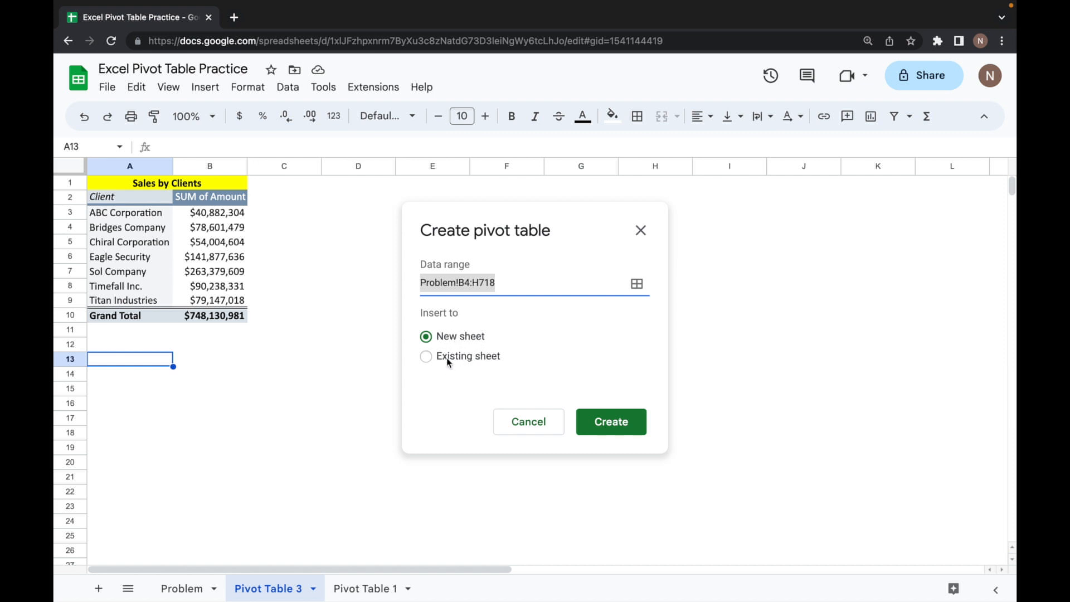
left_click(427, 356)
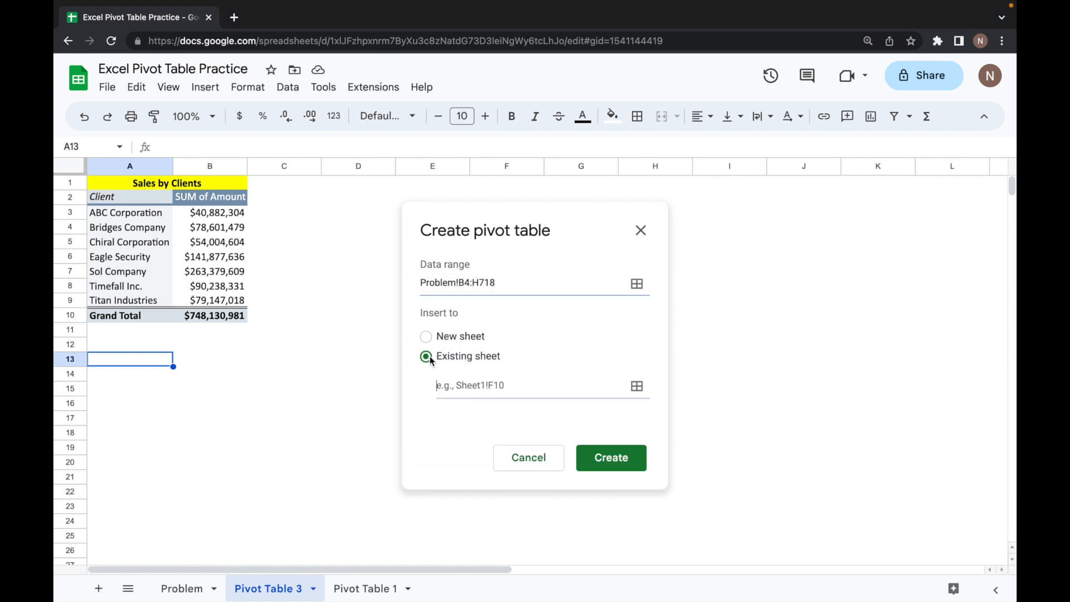
left_click(140, 367)
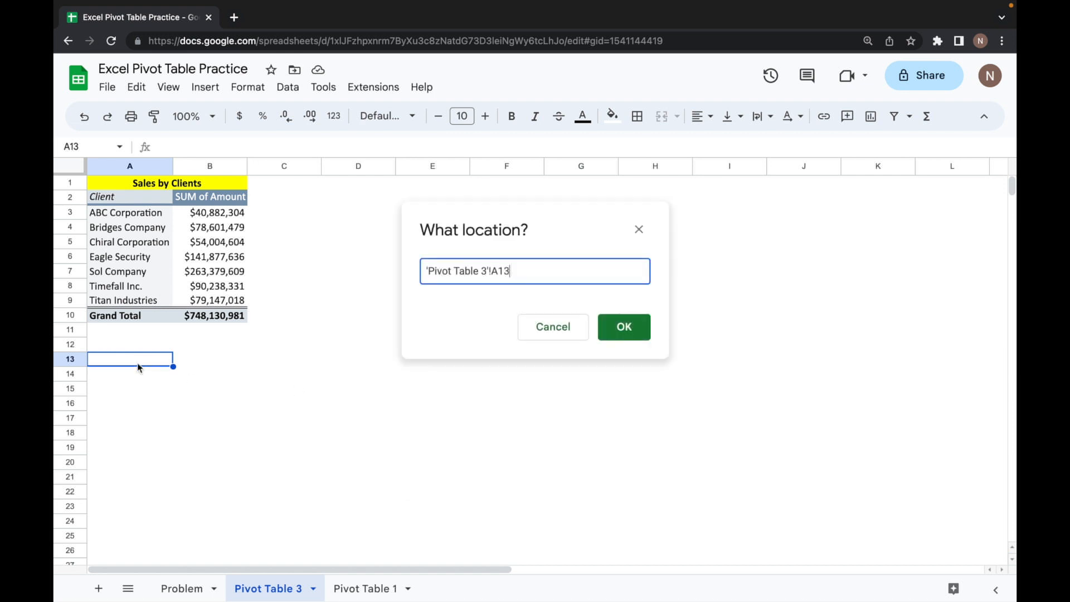
left_click(625, 328)
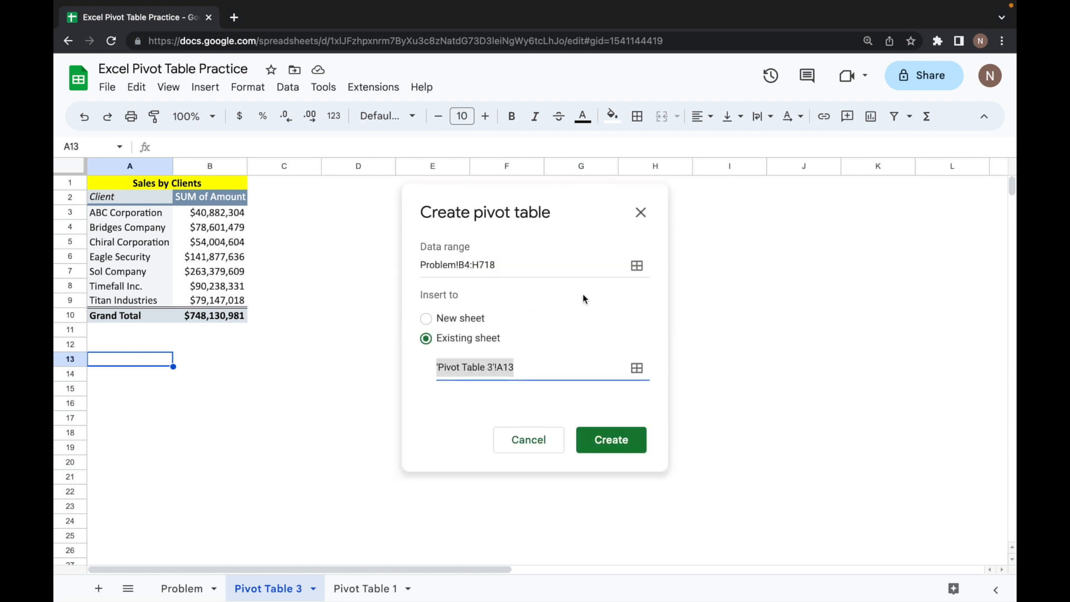
left_click(618, 448)
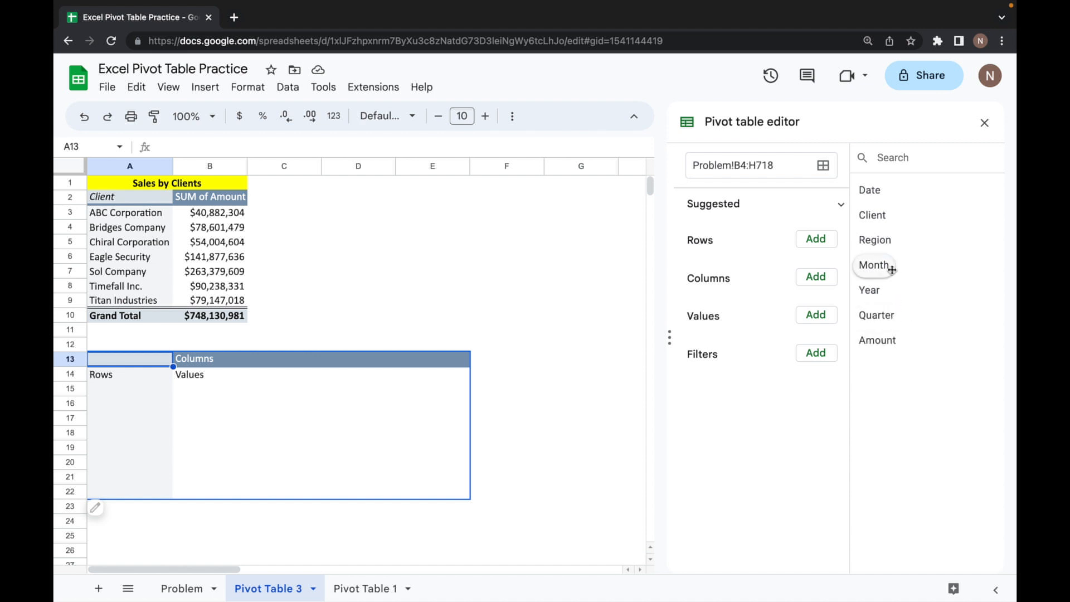
Add Year as rows and Amount as summed values to the pivot table at A13.
left_click_drag(870, 290, 731, 255)
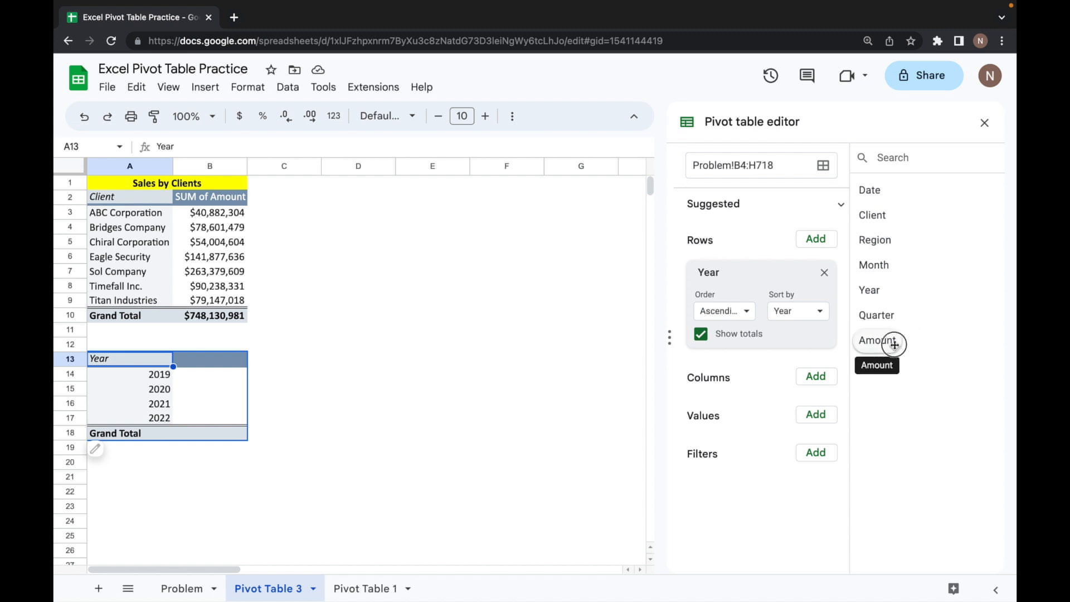
left_click_drag(894, 342, 731, 441)
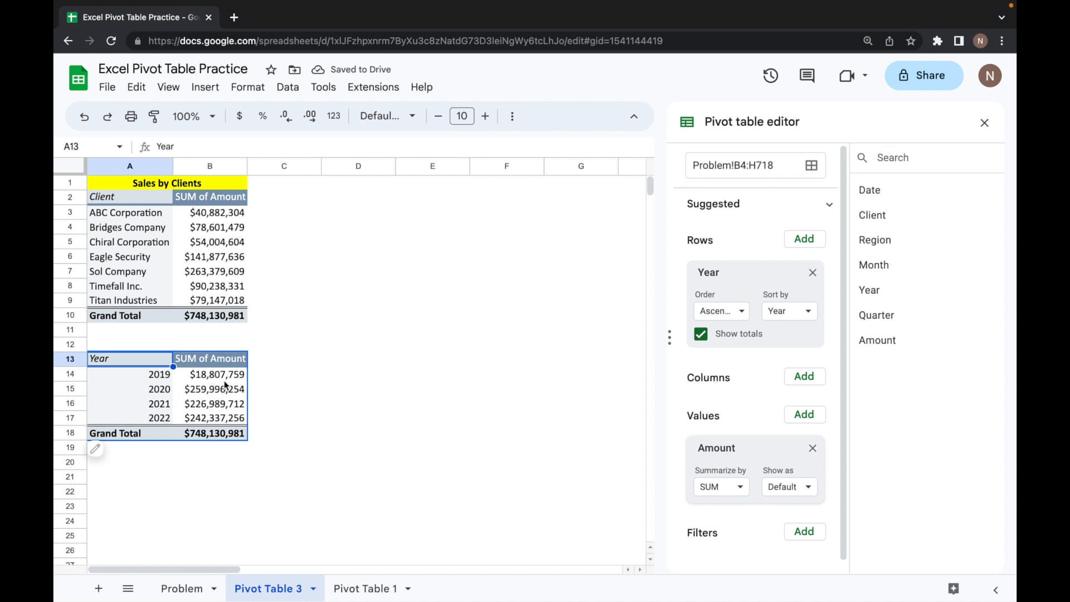
Copy the merged "Sales by Clients" title from A1:B1 to A12 above the year pivot table.
mouse_move(95, 449)
left_click(206, 186)
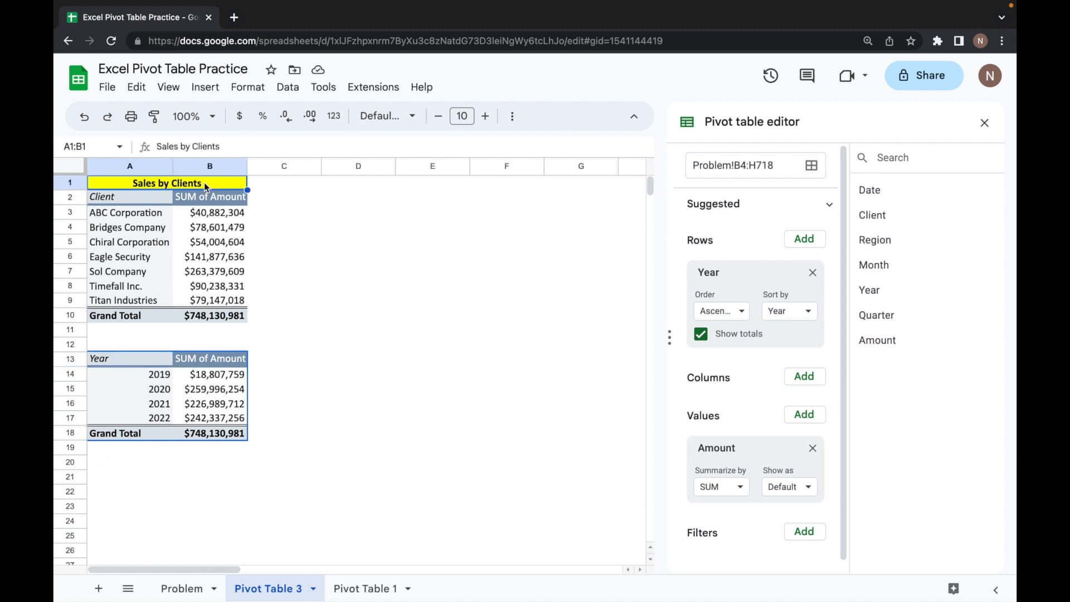
left_click(132, 342)
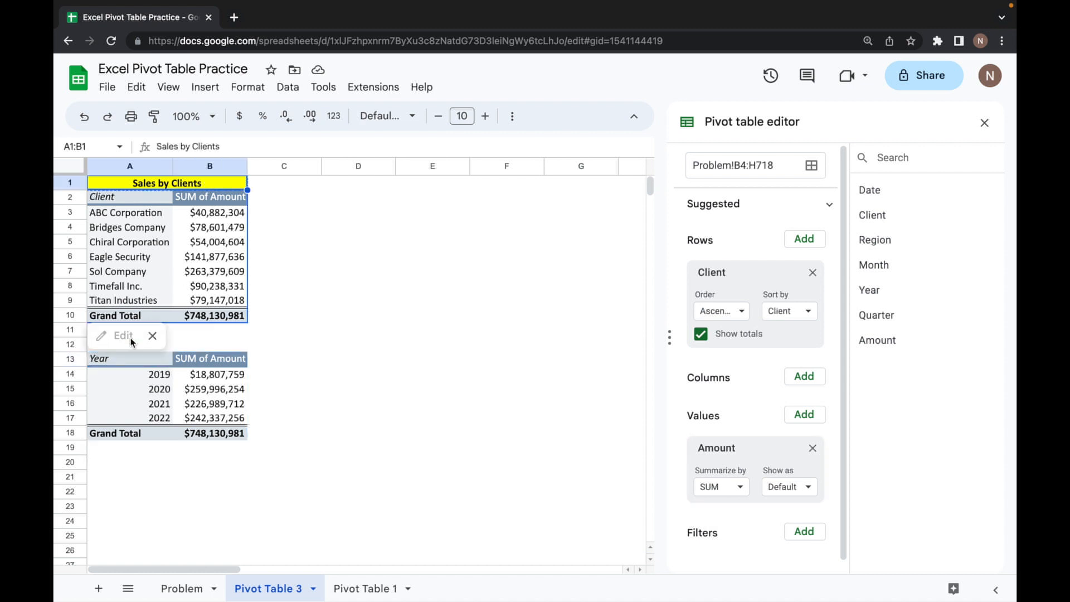
left_click(284, 334)
key("Down")
key("Left")
key("Left")
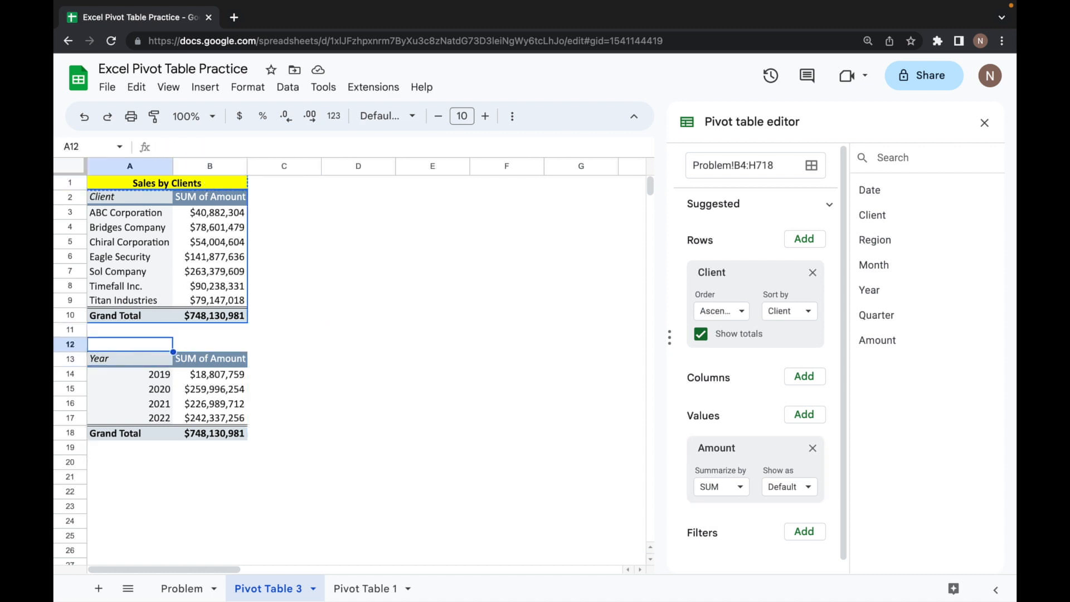
type("Sales by Clients")
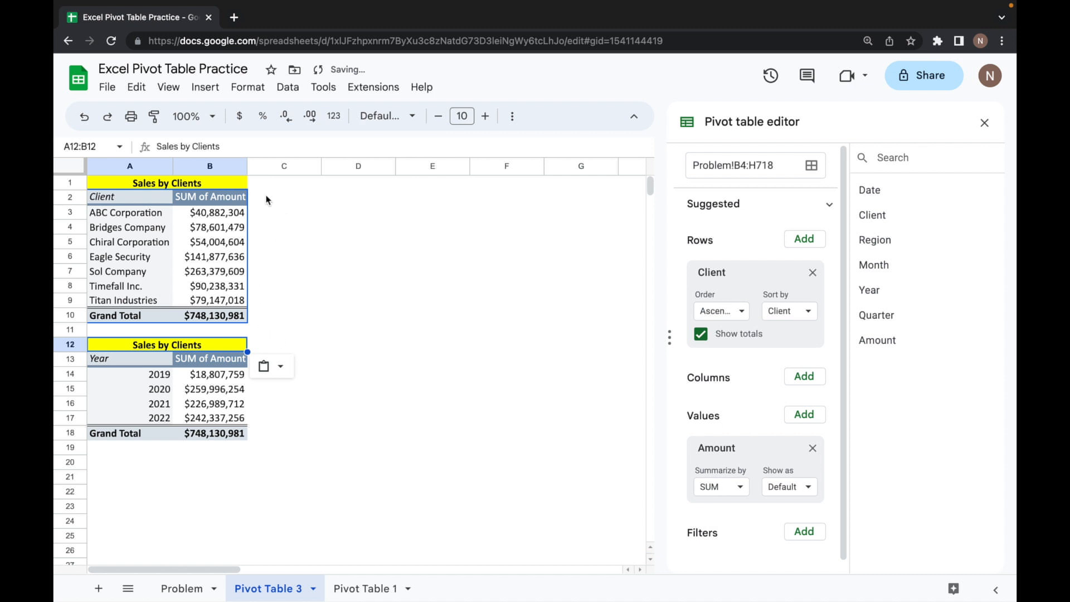
Change the title in A12:B12 to "Yearly Sales".
left_click(172, 146)
type("Yearly")
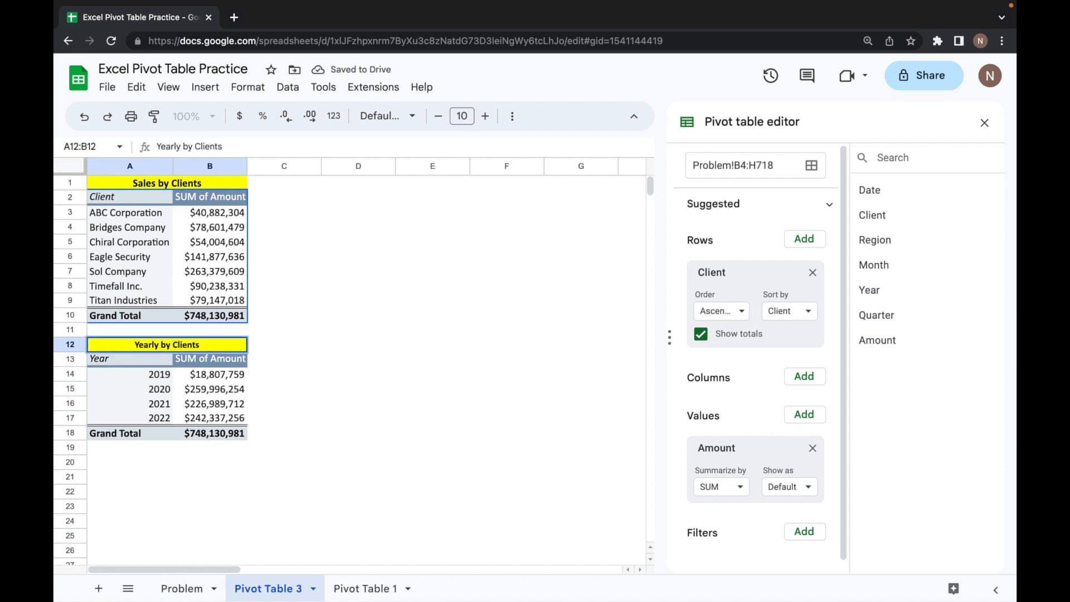
key("shift+Right")
key("shift+Right")
key("shift+Right")
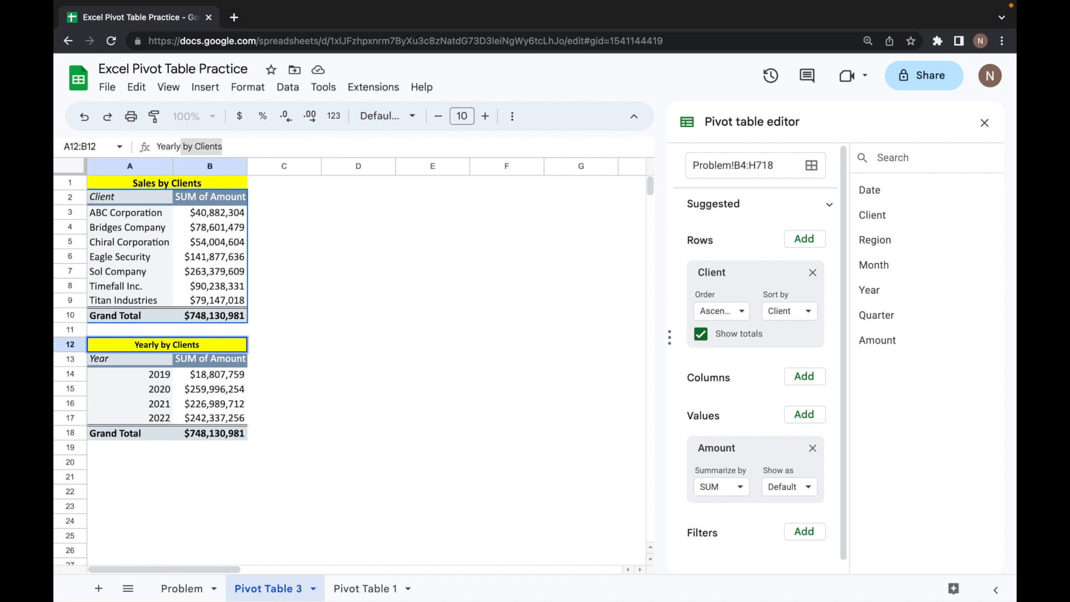
type("Sales")
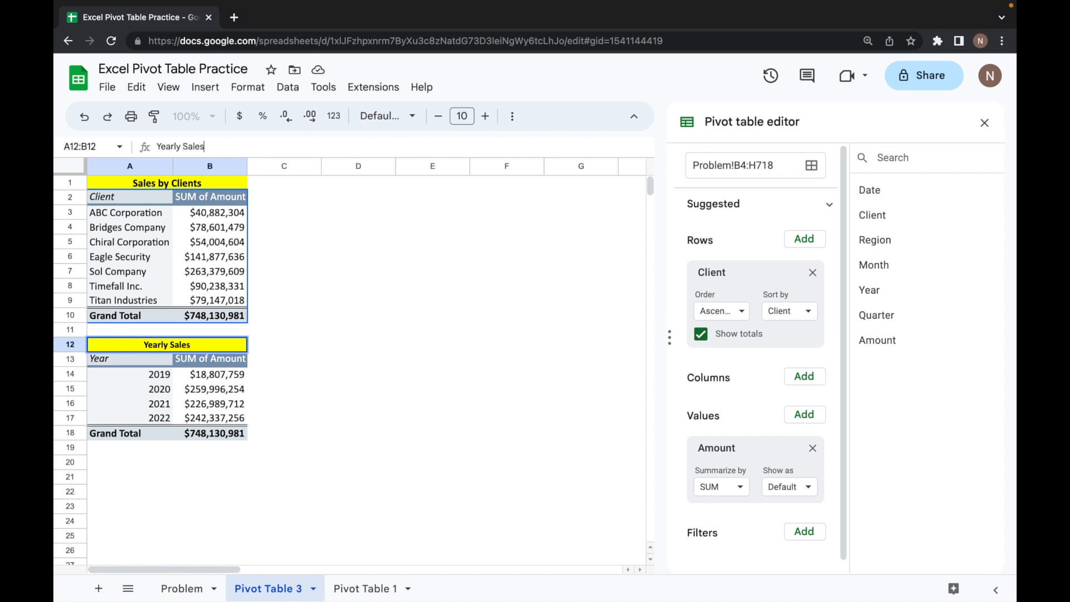
key("Return")
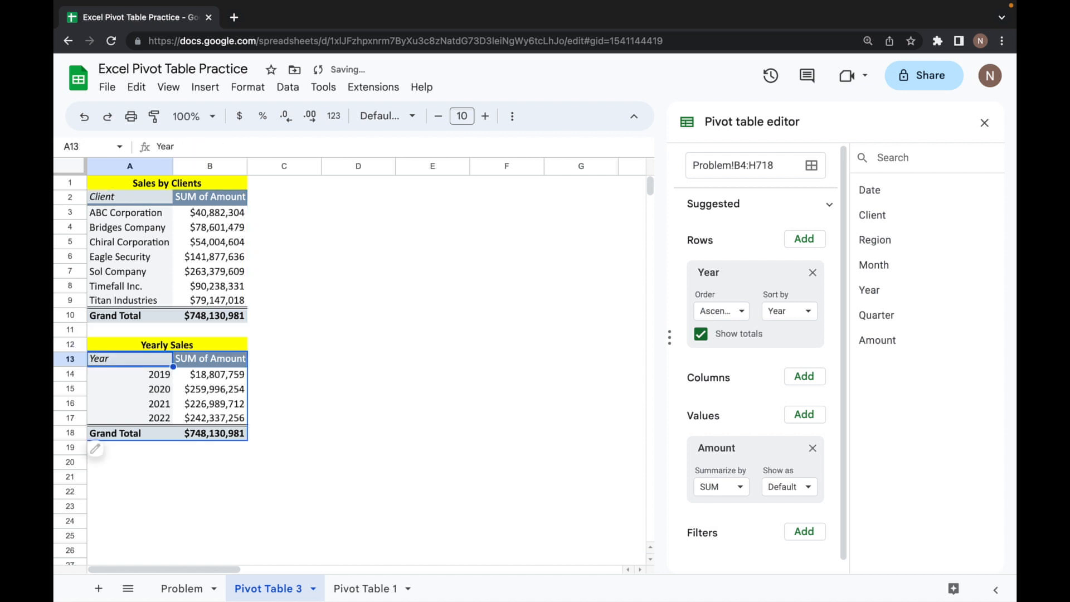
Insert a third pivot table from Problem!B4:H718 into the existing sheet at 'Pivot Table 3'!A21.
left_click(221, 347)
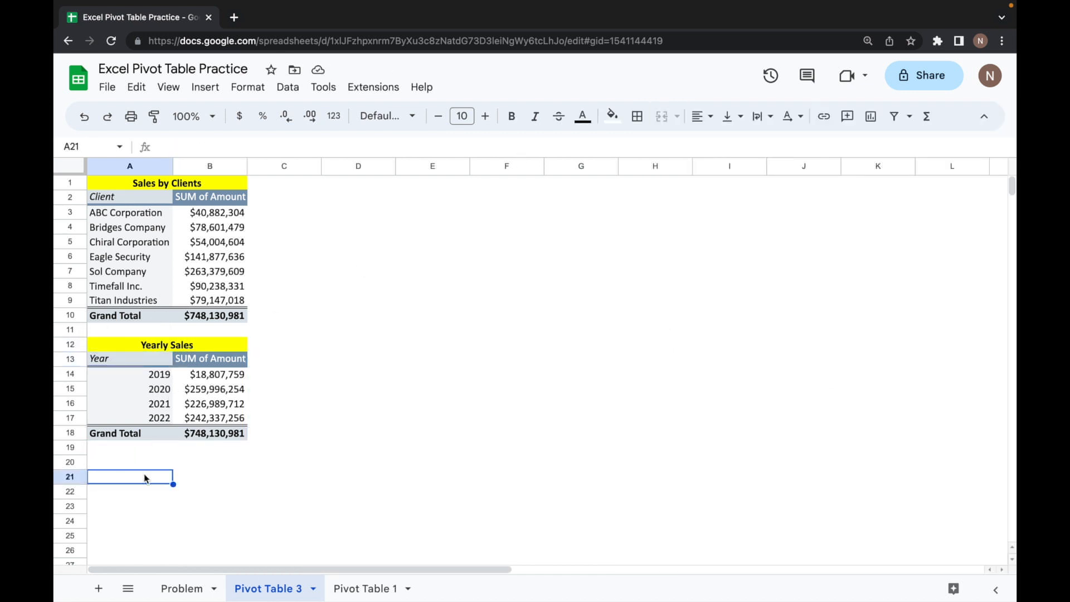
key("Right")
key("Left")
mouse_move(234, 306)
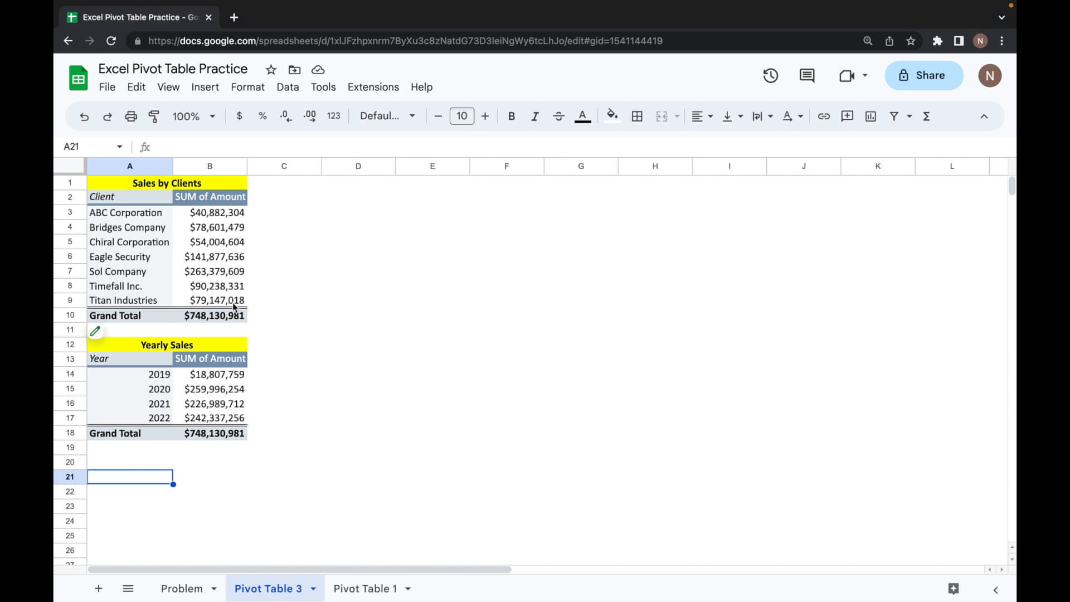
left_click(206, 90)
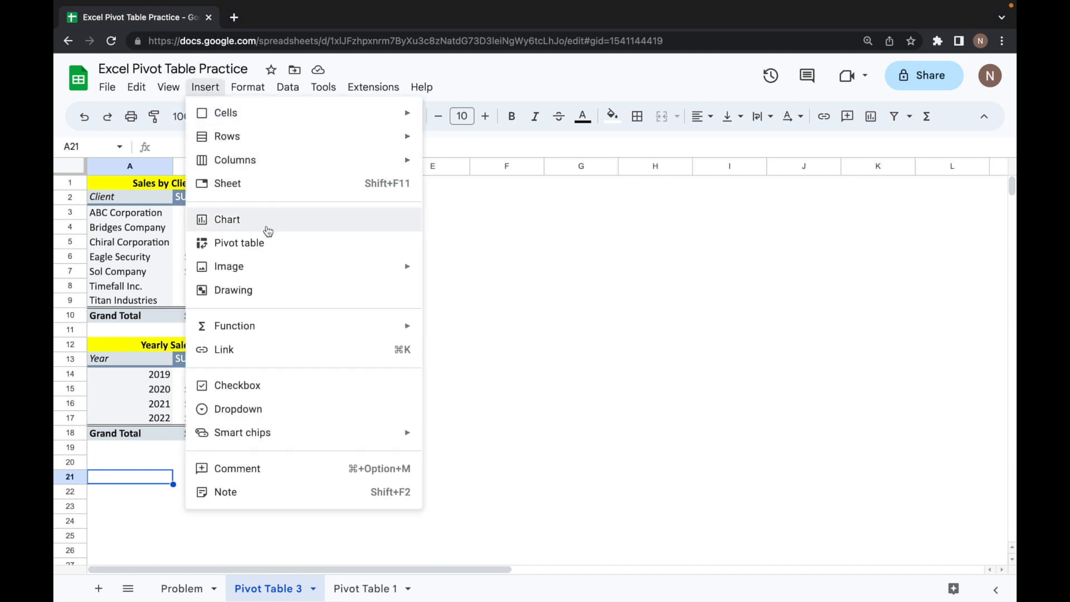
left_click(260, 242)
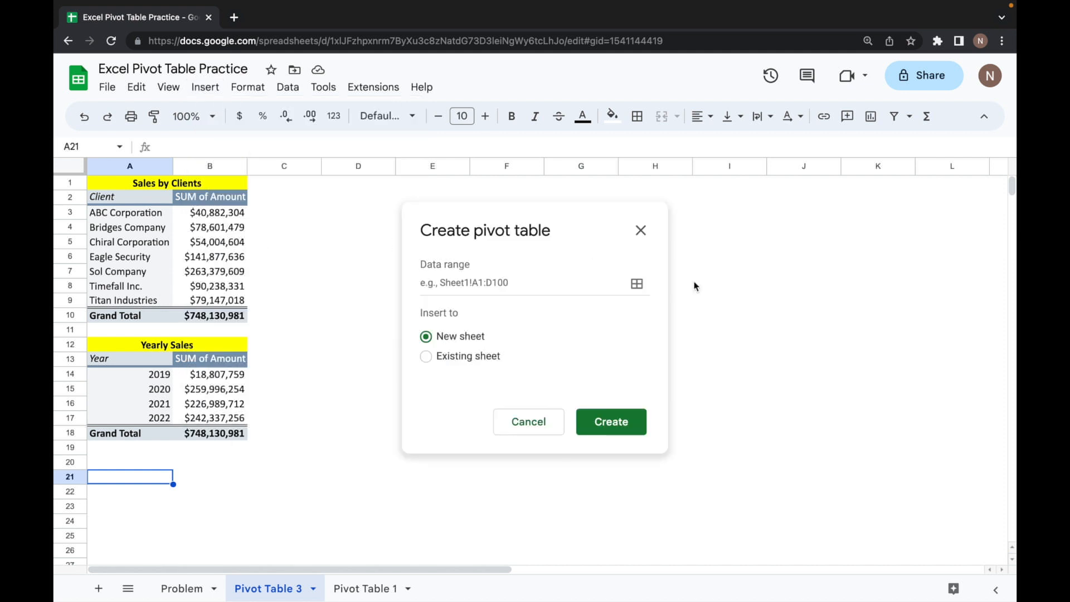
left_click(634, 285)
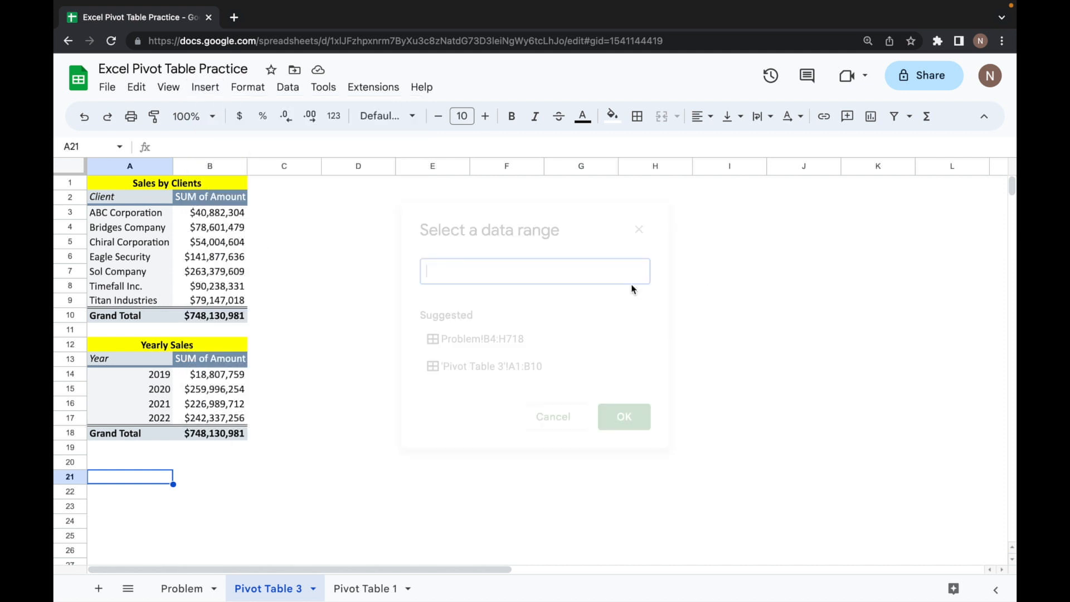
left_click(503, 350)
left_click(624, 419)
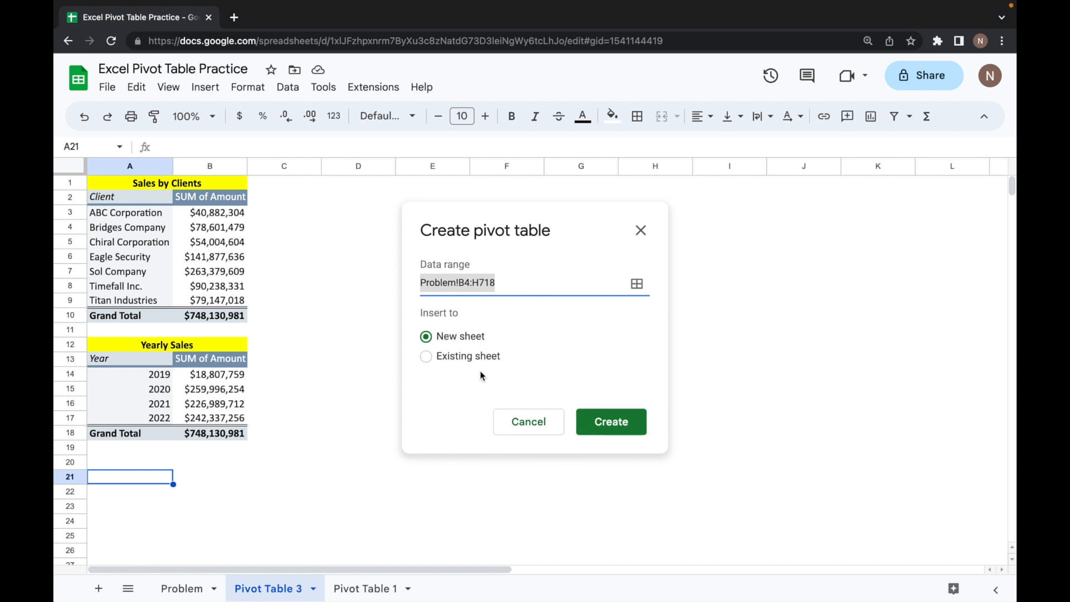
left_click(456, 357)
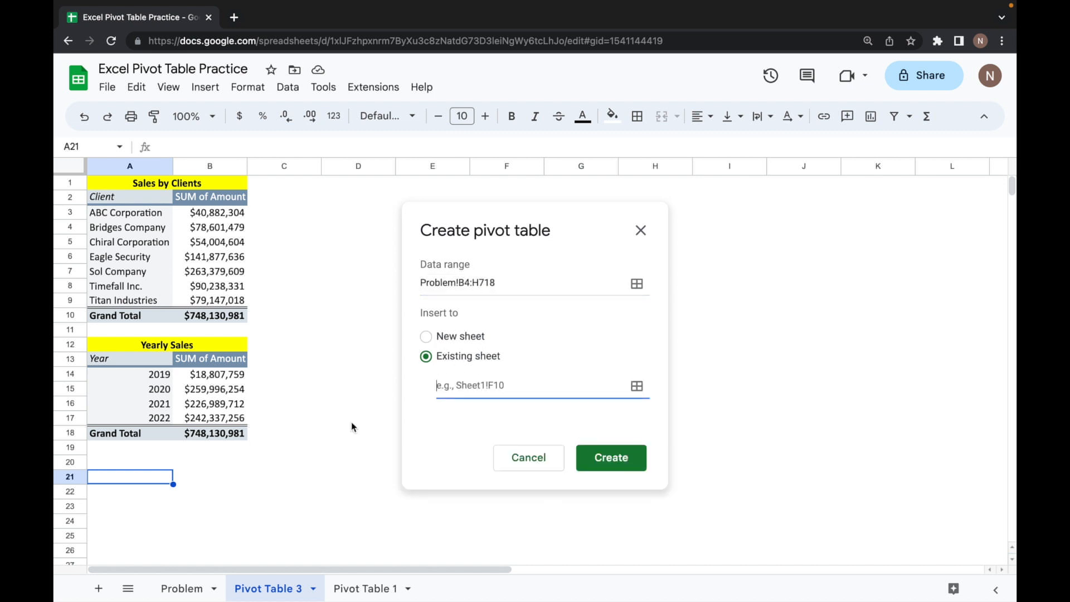
left_click(139, 479)
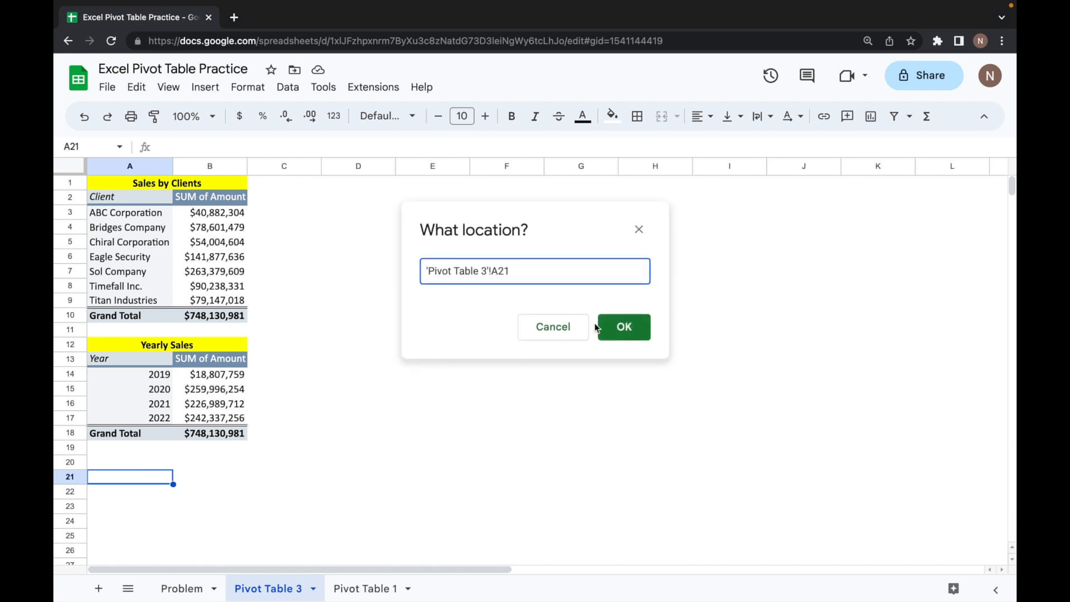
left_click(615, 327)
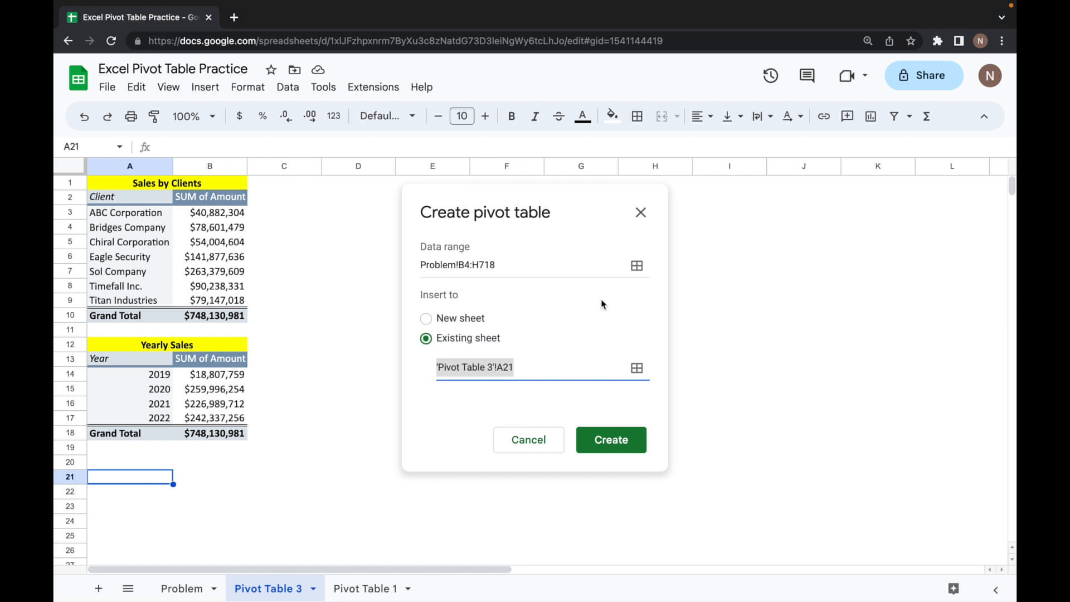
left_click(612, 439)
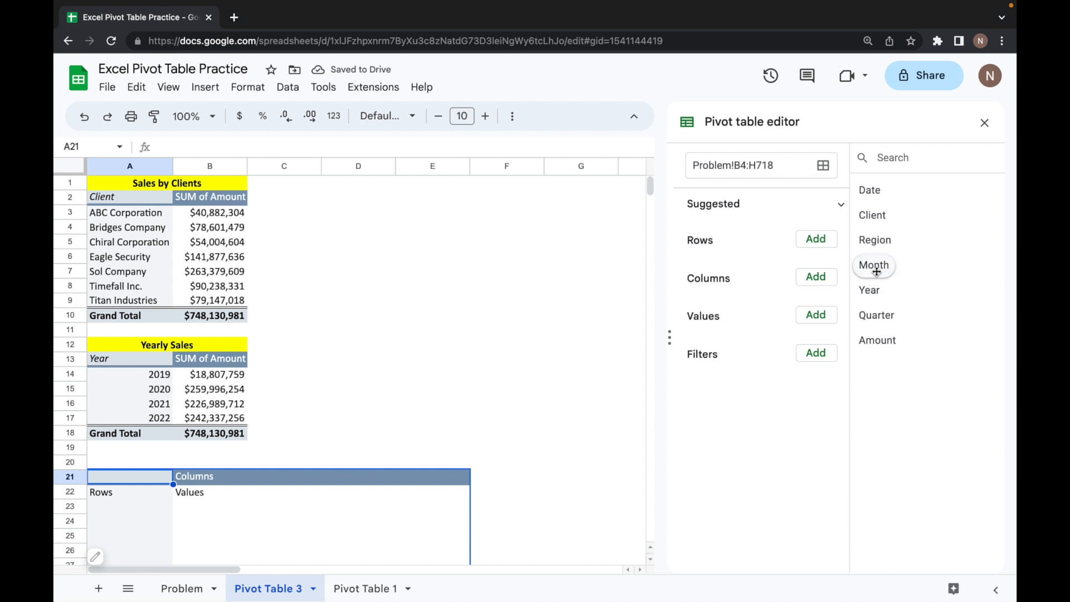
Add Region as rows and Amount as summed values to the pivot table at A21.
left_click_drag(878, 241, 729, 256)
left_click_drag(883, 342, 710, 455)
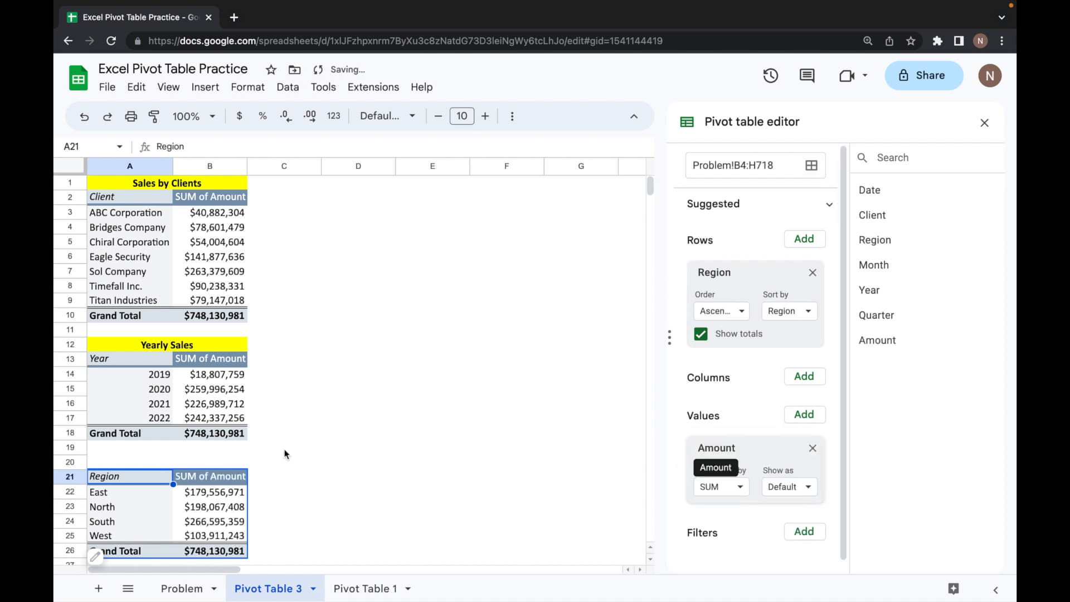
Show the region pivot table's Amount values as % of grand total and close the pivot table editor.
scroll(250, 447, "down", 3)
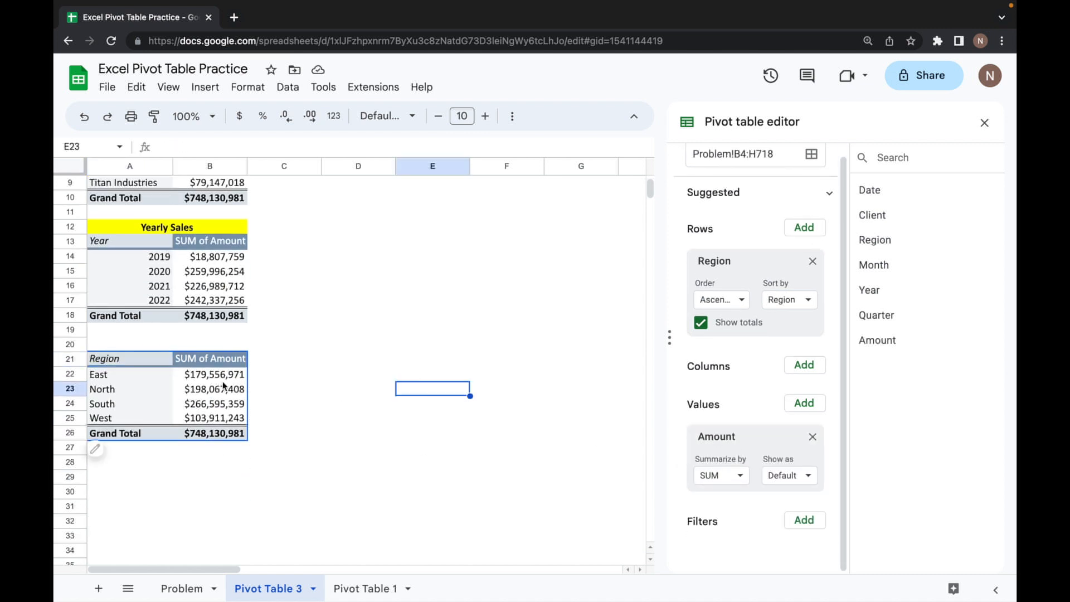
left_click(202, 377)
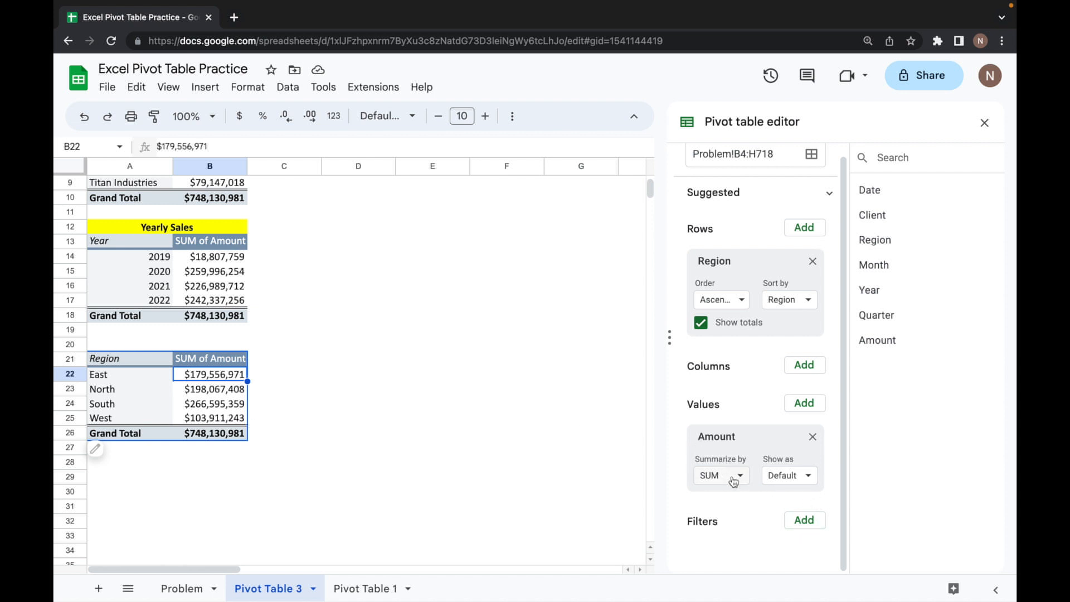
left_click(804, 483)
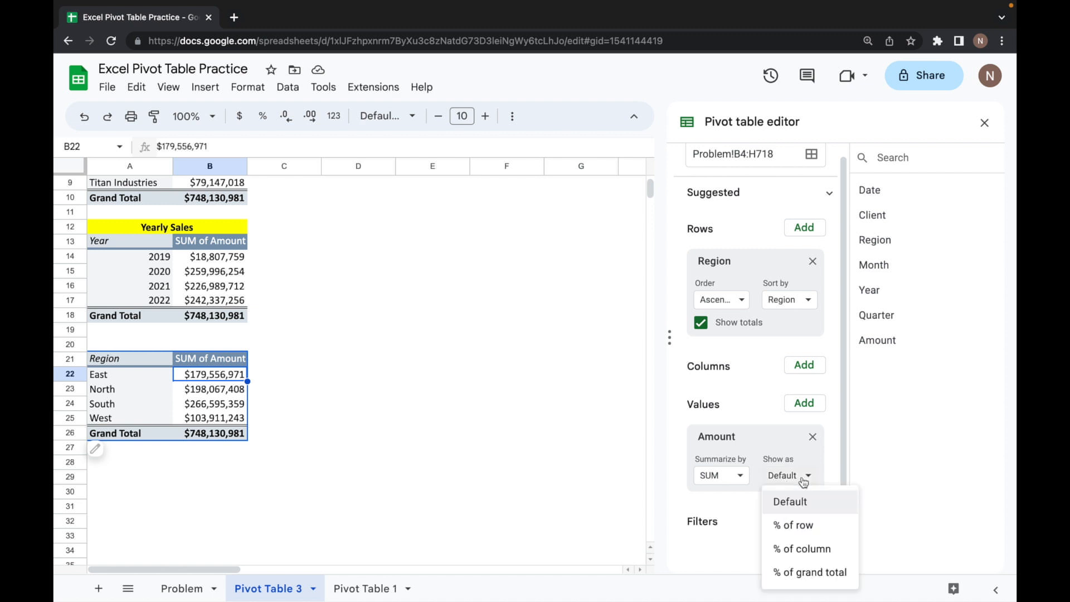
left_click(815, 574)
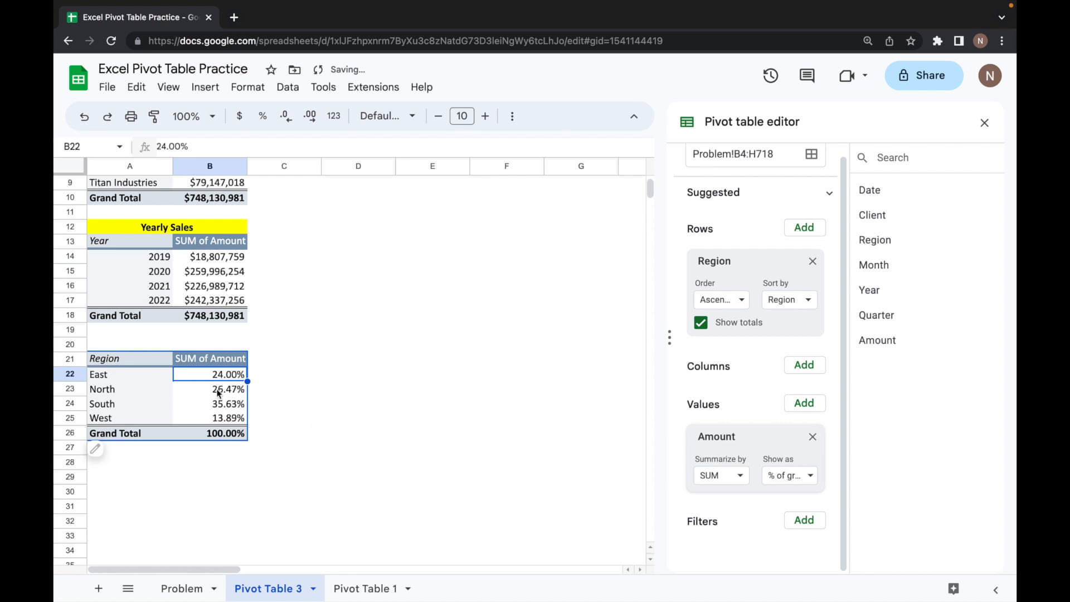
left_click(985, 123)
Insert a chart from the region pivot table A21:B26 and shrink it so it clears the data in columns A and B.
left_click(110, 365)
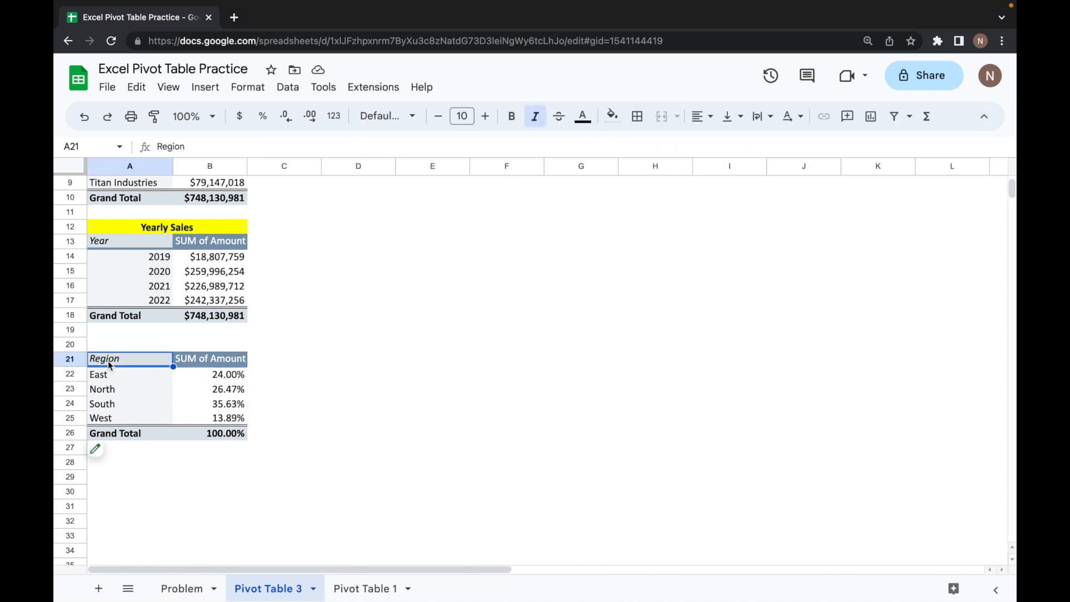
key("shift+Right")
key("shift+Down")
key("shift+Down")
key("shift+Down")
key("shift+Down")
key("shift+Down")
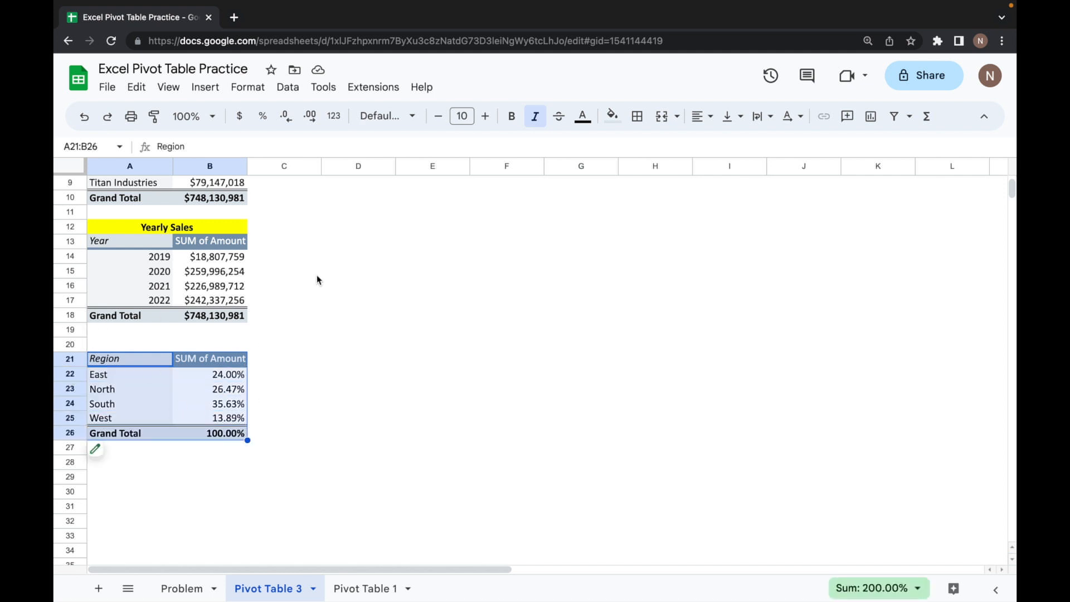
left_click(205, 87)
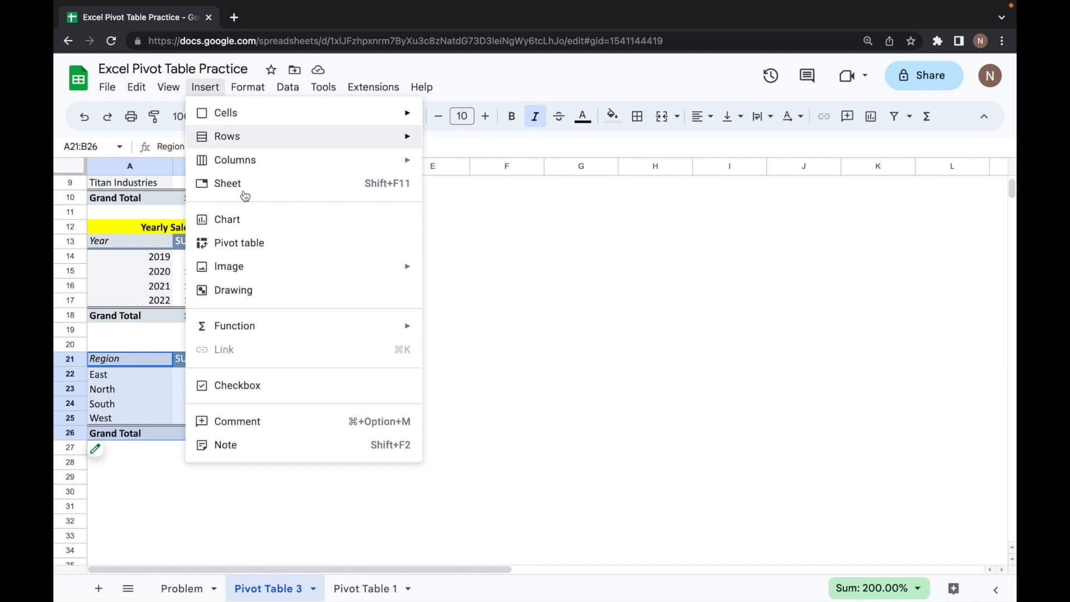
left_click(260, 218)
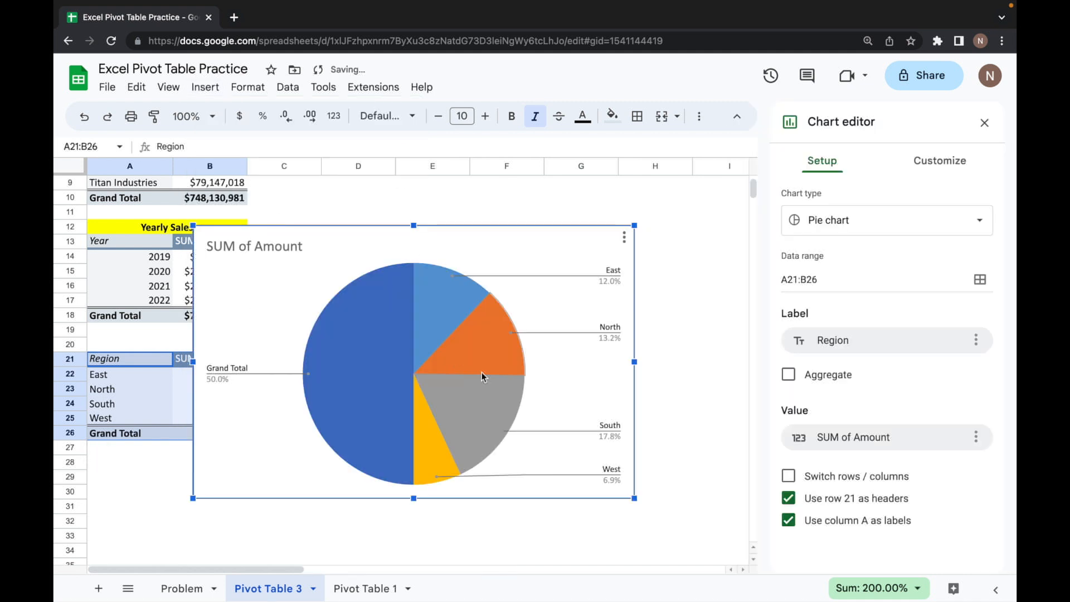
left_click_drag(193, 498, 329, 444)
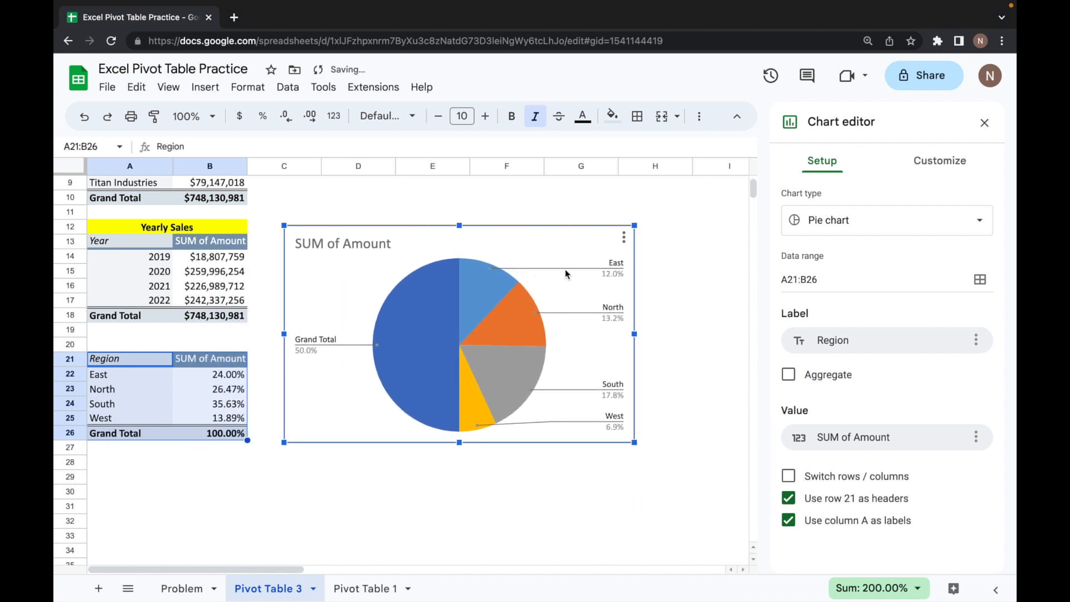
Change the region chart's type to Doughnut chart.
left_click(981, 224)
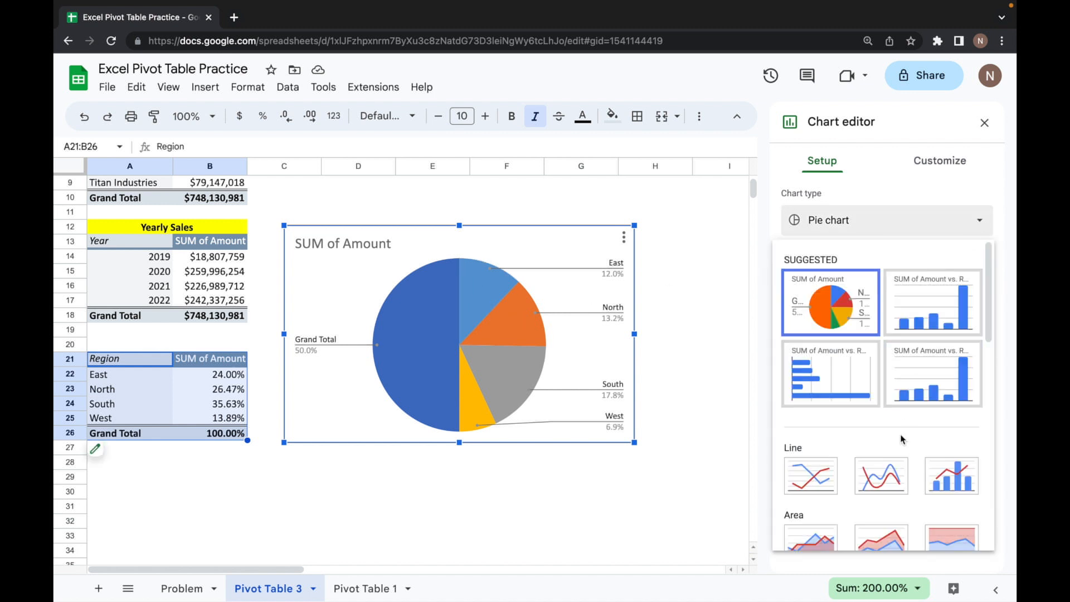
scroll(897, 423, "down", 6)
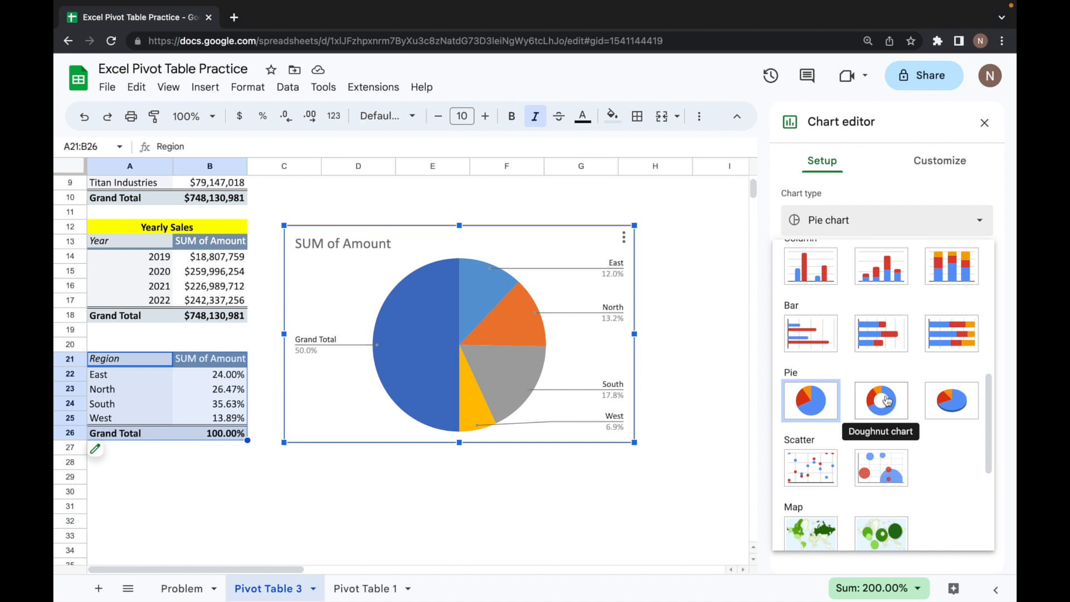
left_click(886, 400)
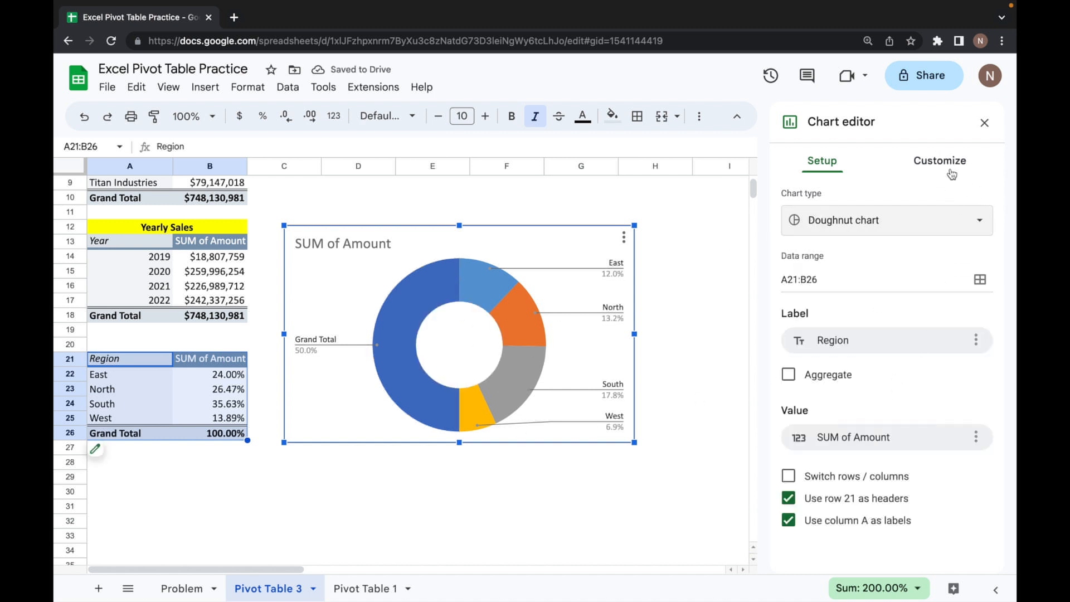
Set the slice label of the region doughnut chart to Label.
left_click(951, 174)
left_click(799, 202)
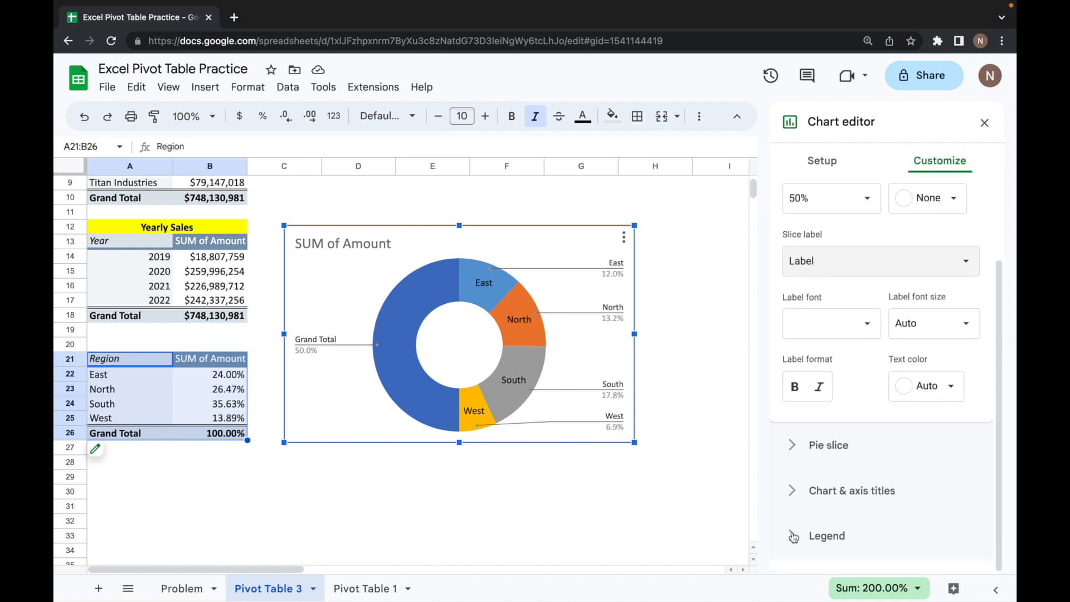
Try the Labeled and Left legend positions on the region chart and return the position to Auto.
left_click(793, 537)
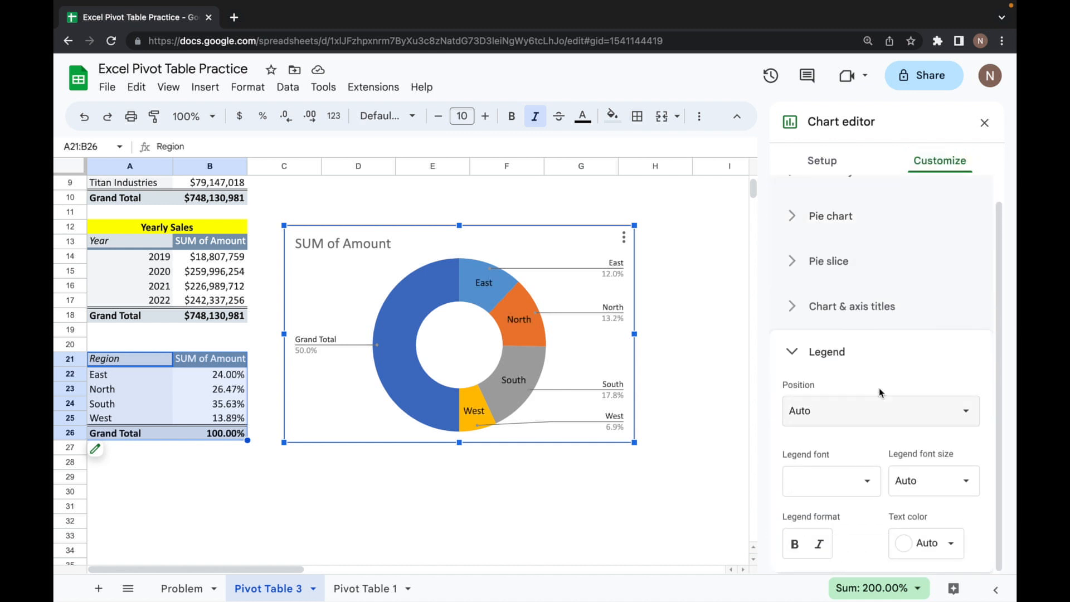
left_click(871, 417)
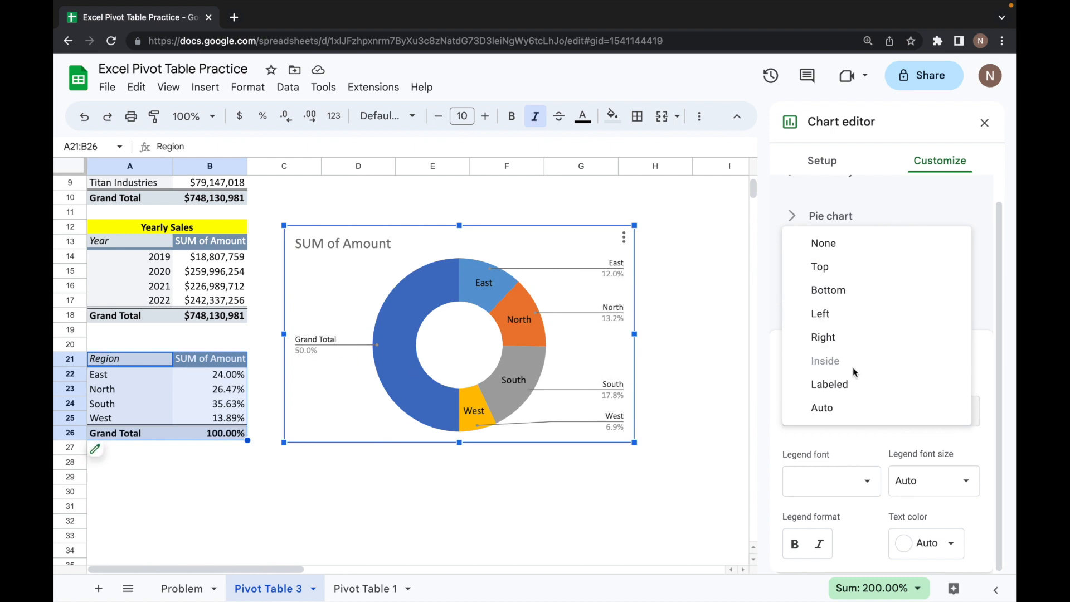
left_click(856, 387)
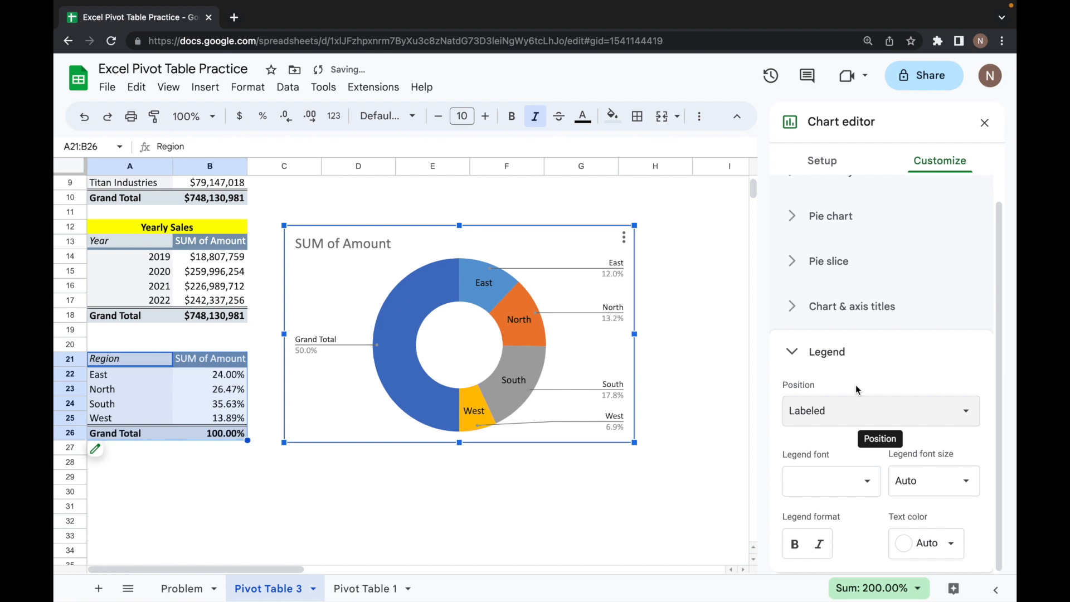
left_click(842, 410)
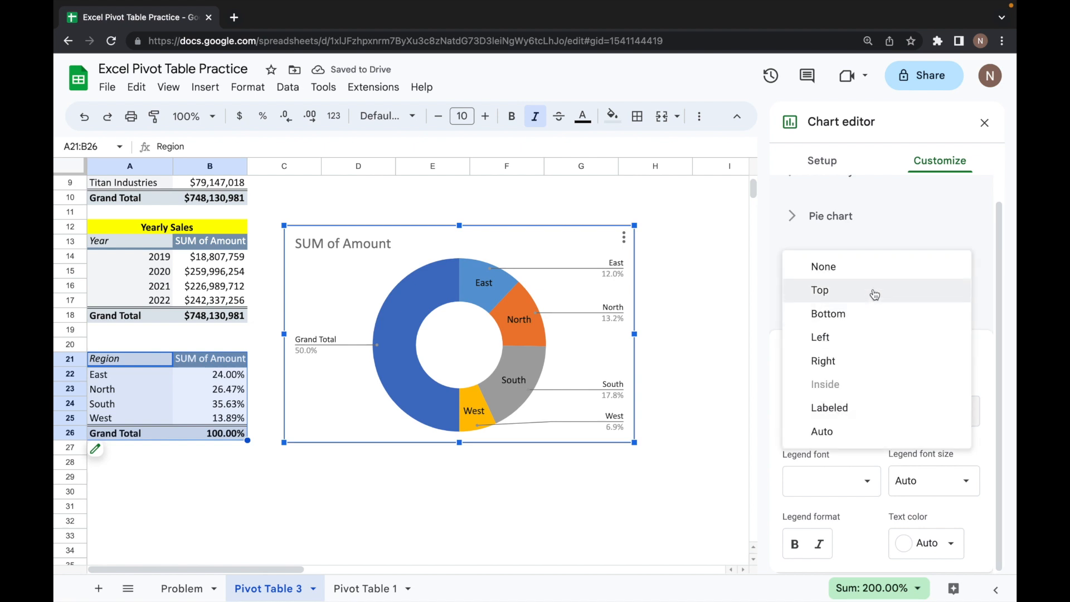
left_click(871, 338)
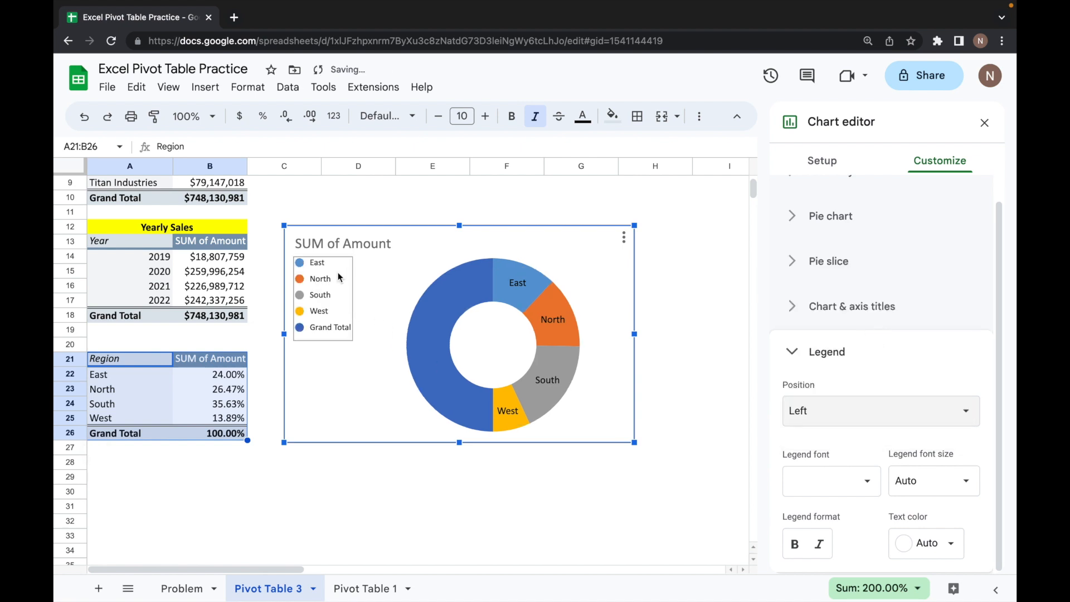
left_click(855, 410)
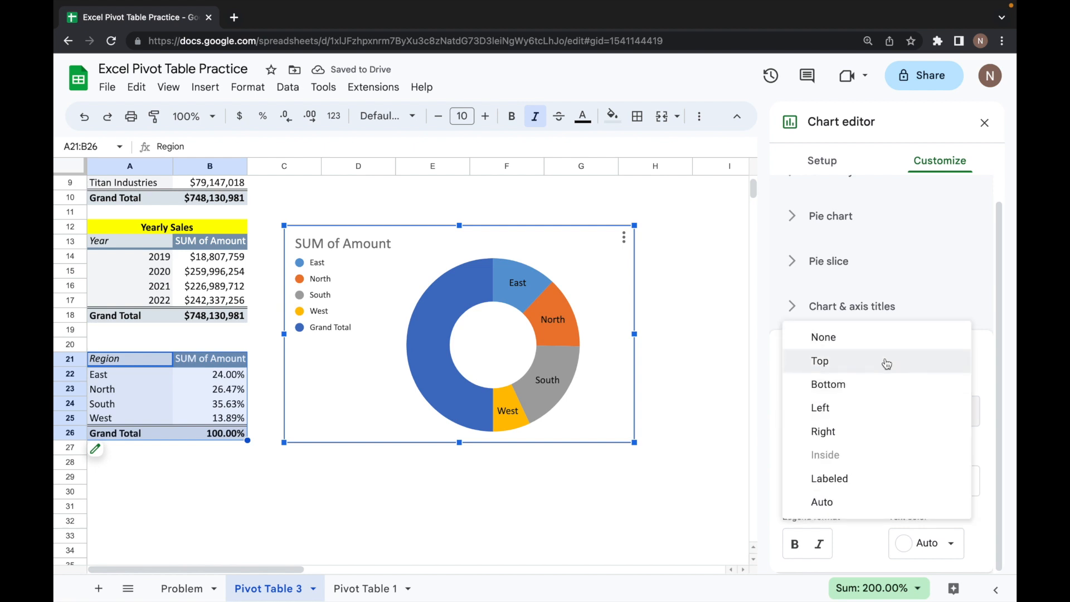
left_click(854, 505)
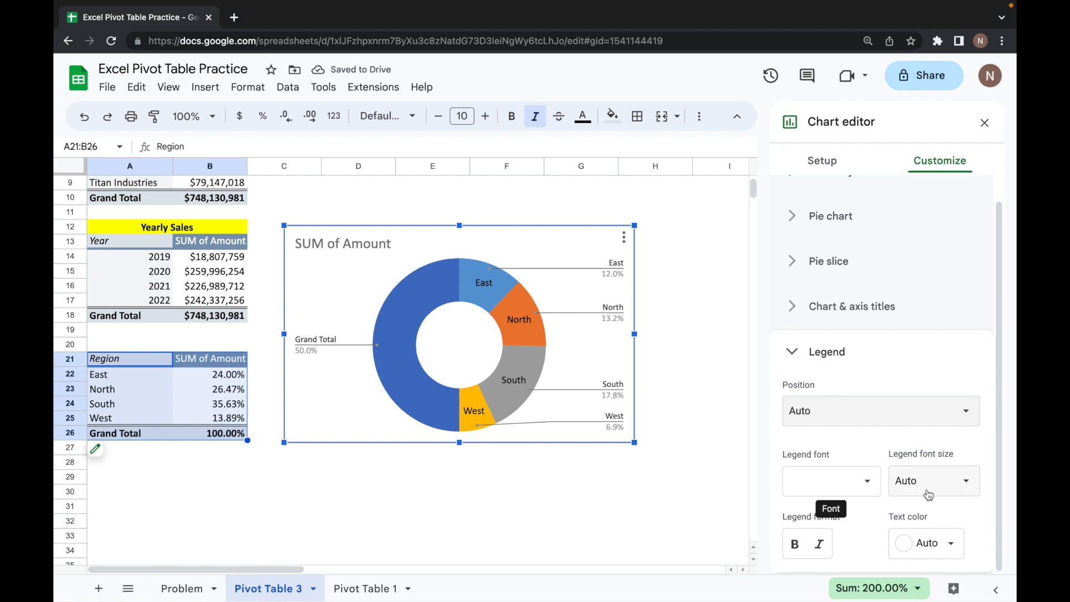
left_click(796, 352)
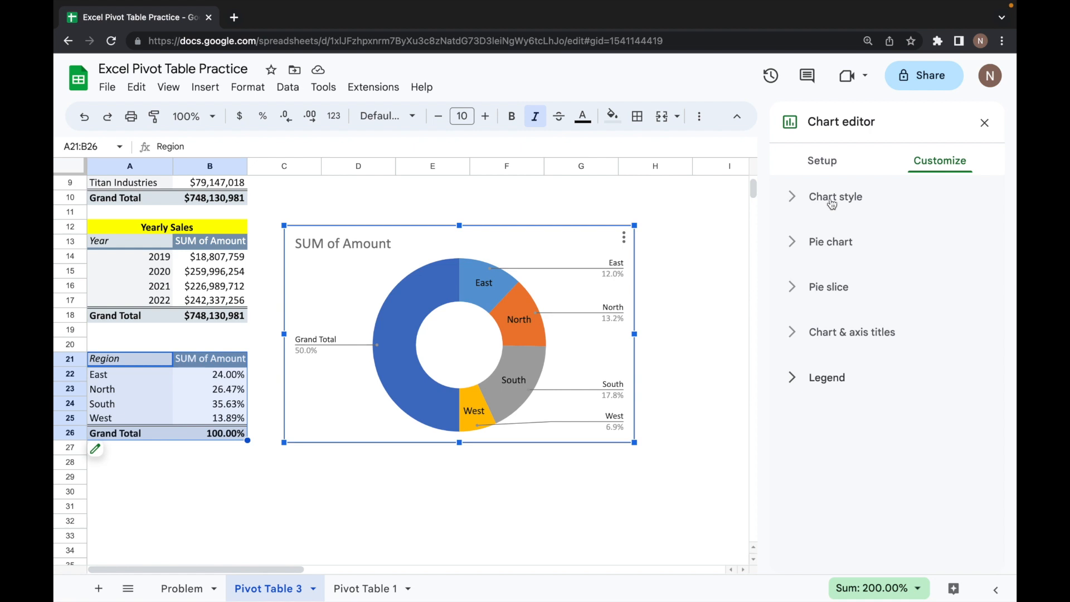
Change the doughnut chart's title to "Sales by Region".
left_click(798, 201)
left_click(366, 245)
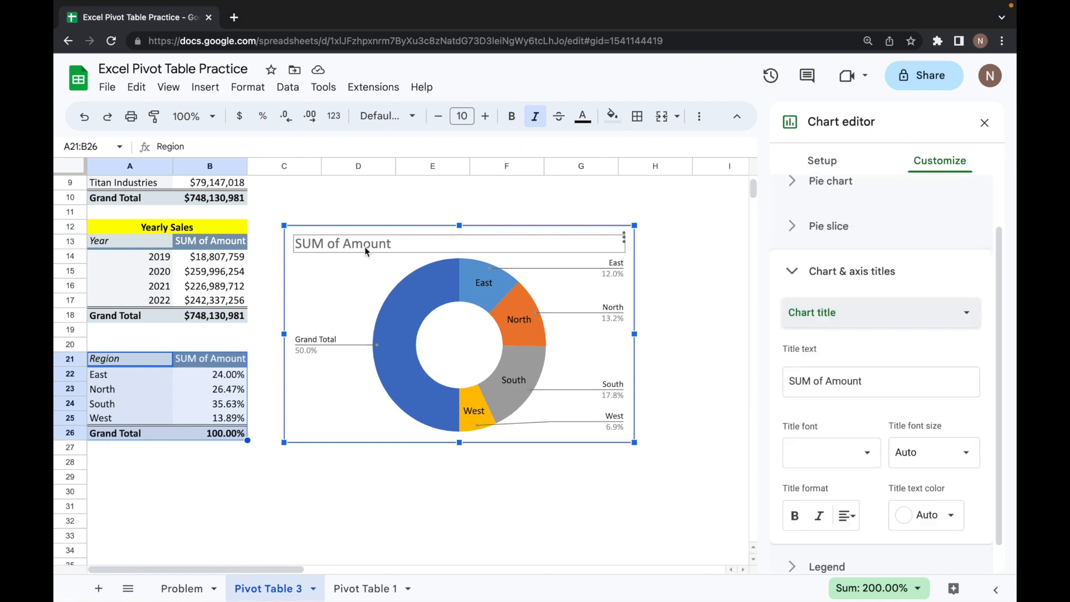
left_click(365, 247)
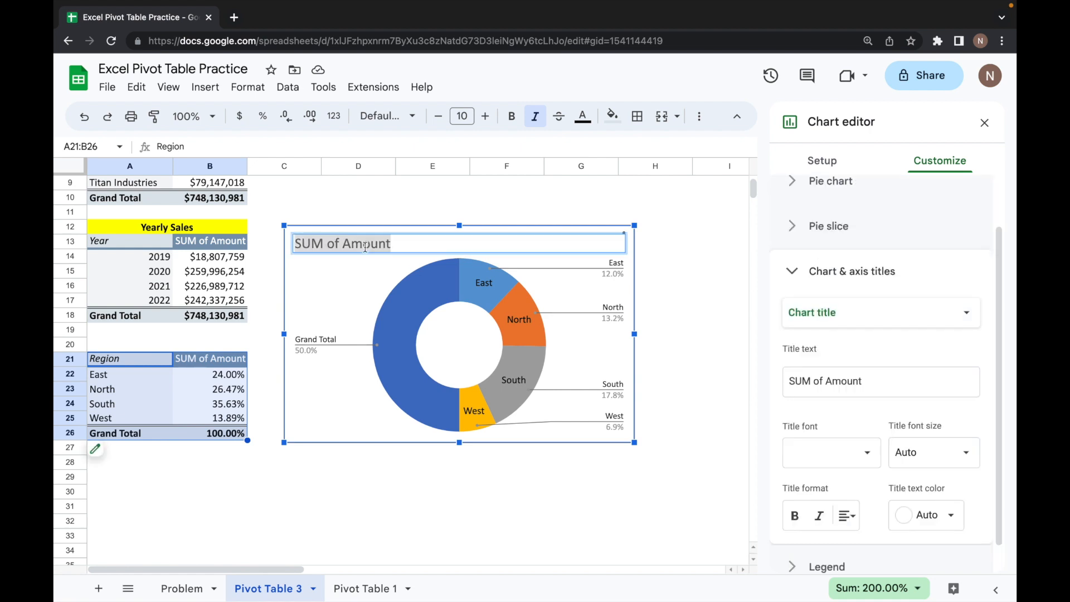
type("Sales by R")
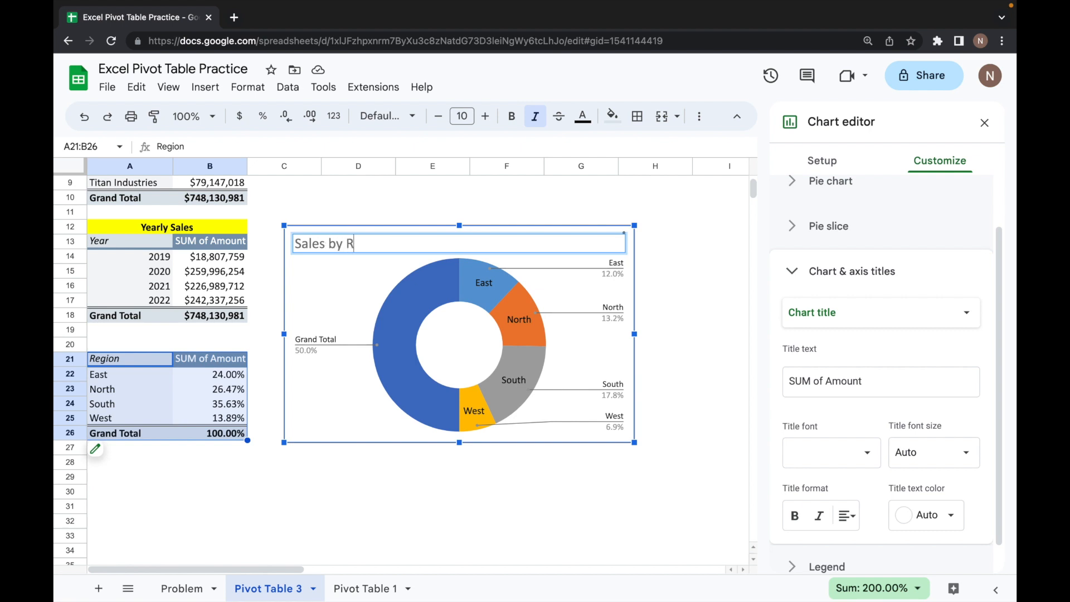
type("egion")
left_click(863, 361)
Set the chart title's text color to black.
scroll(863, 361, "down", 1)
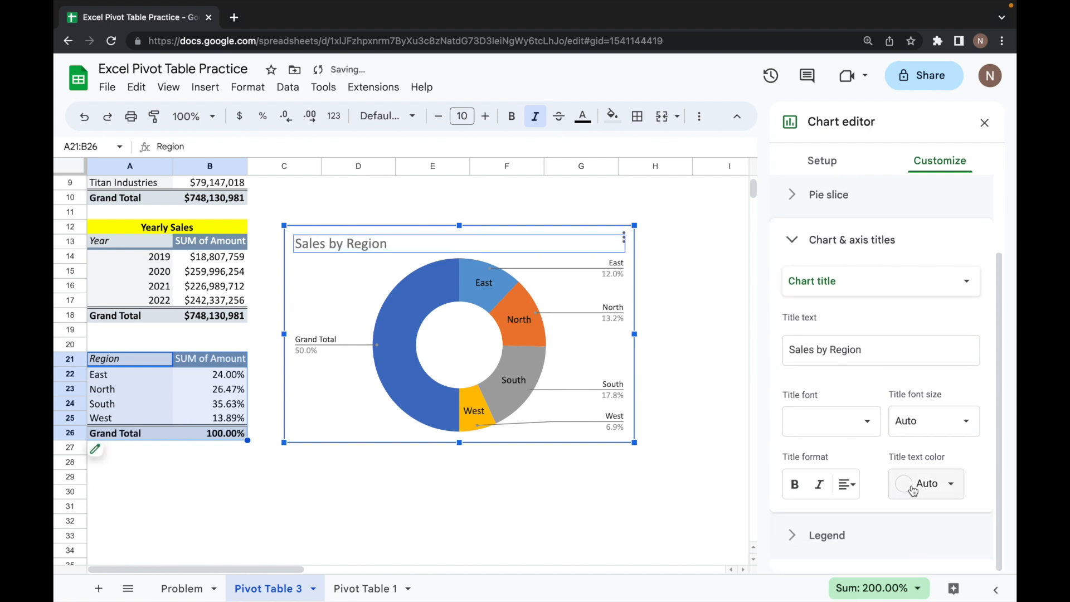
left_click(922, 485)
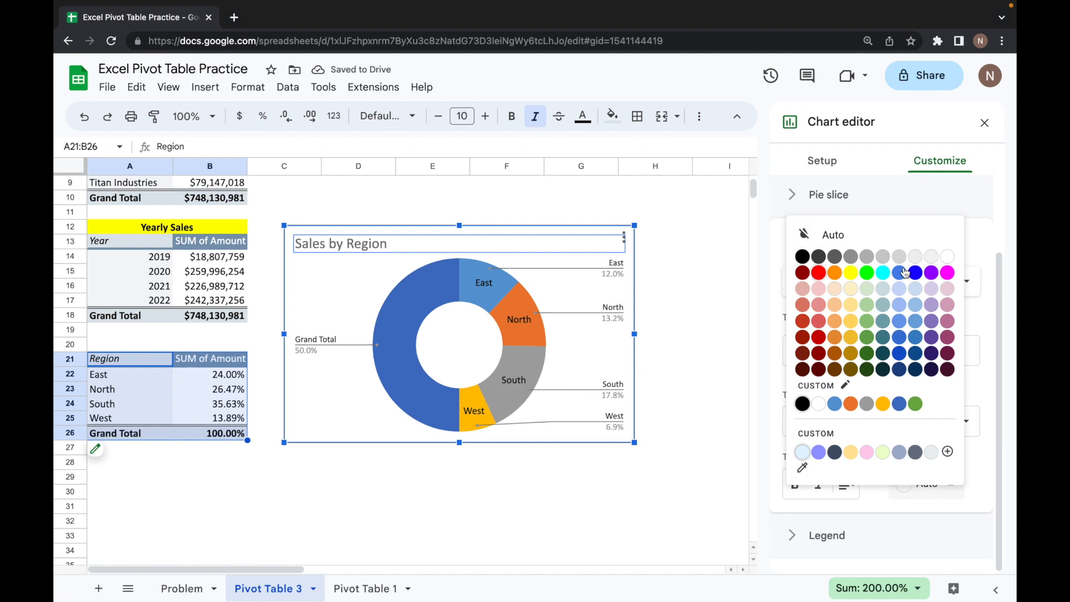
left_click(804, 258)
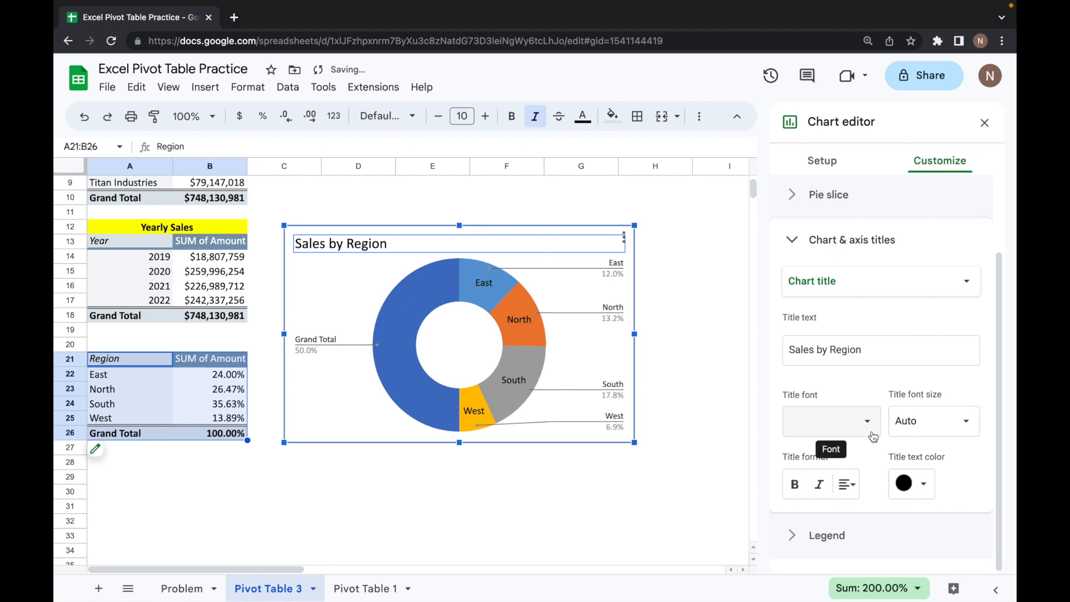
Color the doughnut's East slice bright green and its Grand Total slice red.
left_click(464, 281)
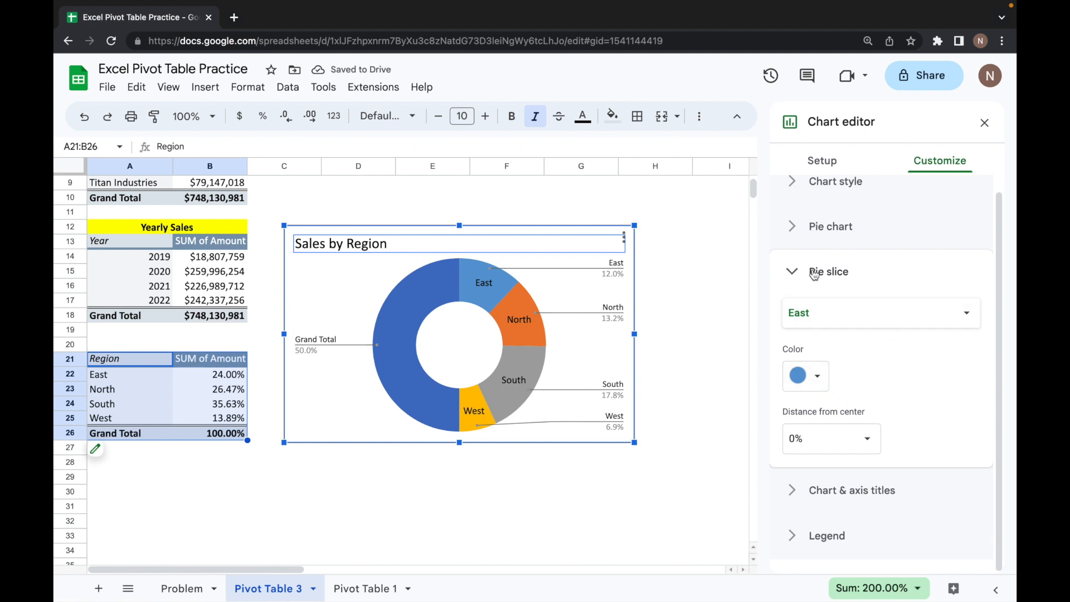
left_click(816, 377)
left_click(864, 164)
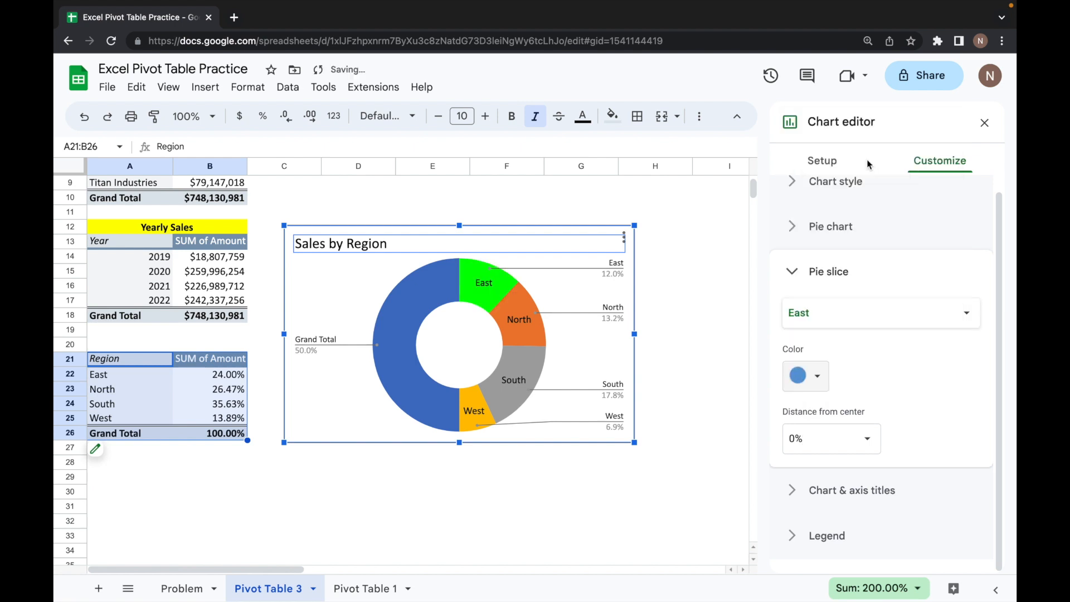
left_click(835, 316)
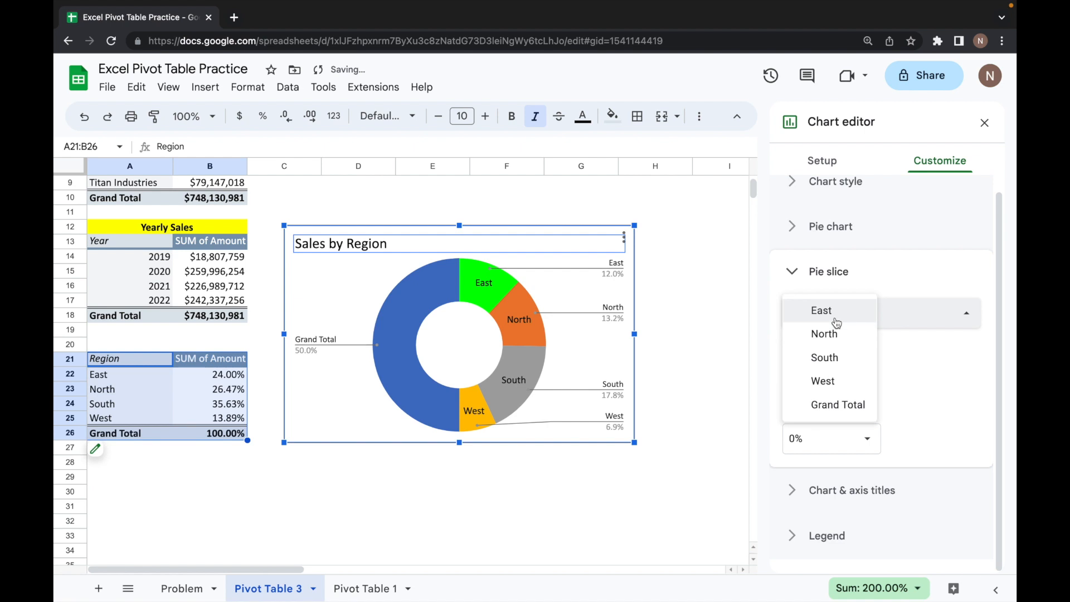
left_click(831, 407)
left_click(815, 377)
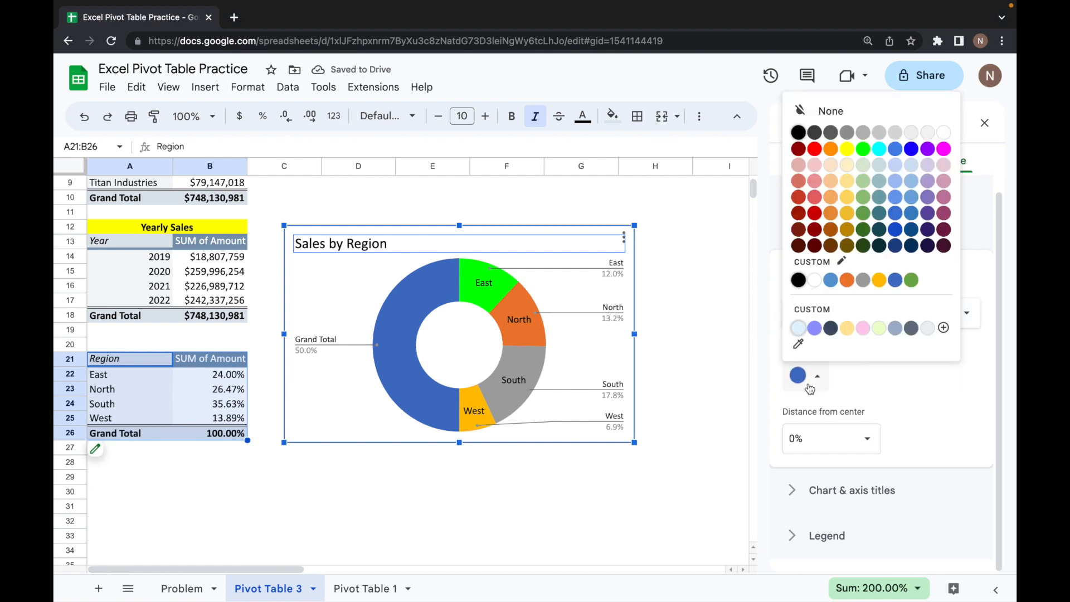
left_click(815, 148)
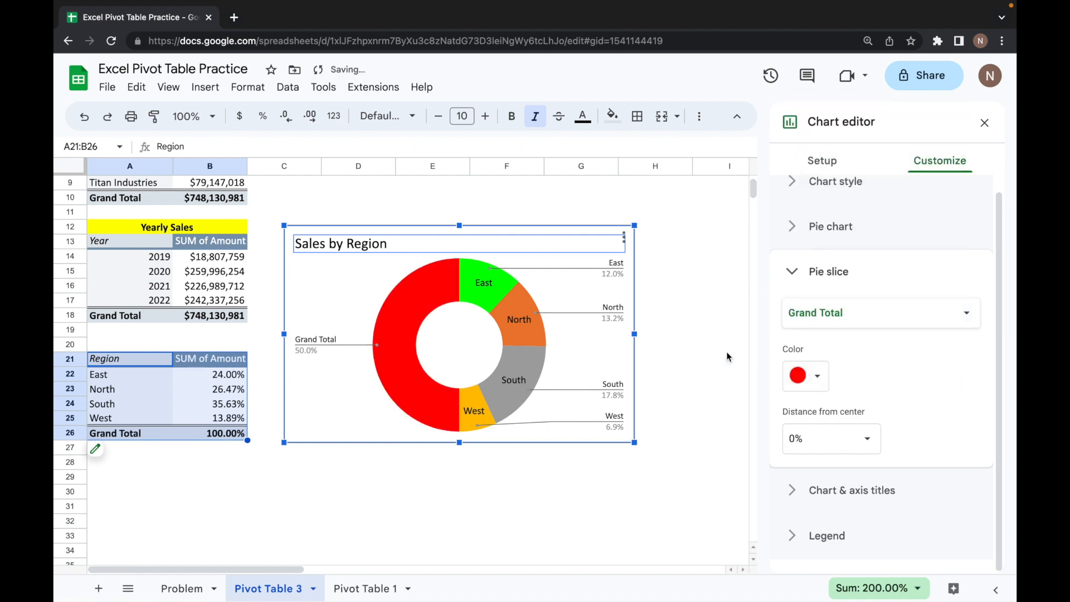
Color the doughnut's South slice cyan and its North slice magenta, and close the chart editor.
left_click(861, 325)
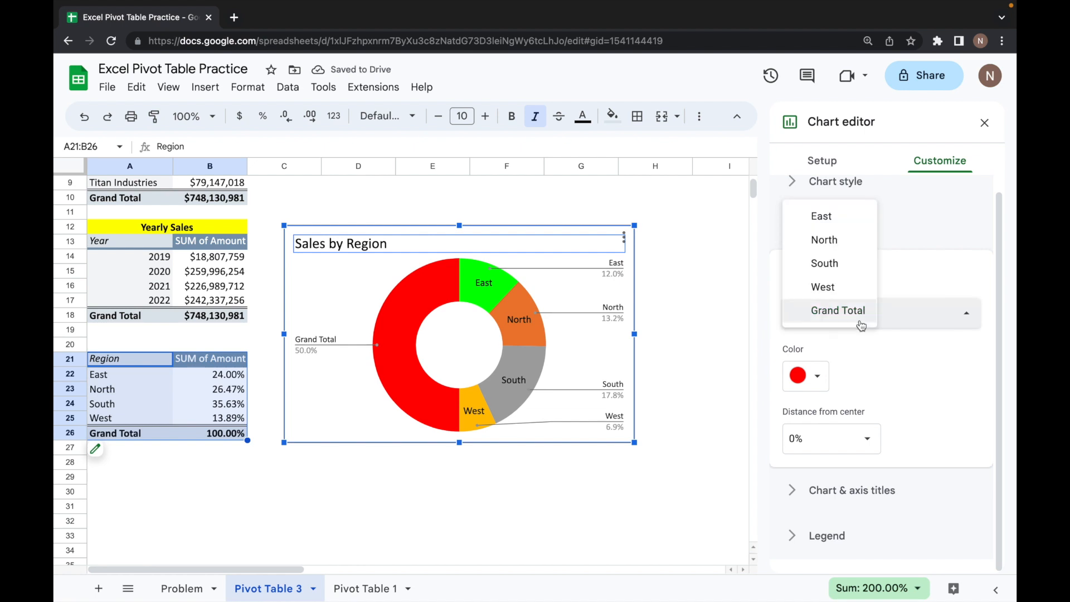
left_click(839, 275)
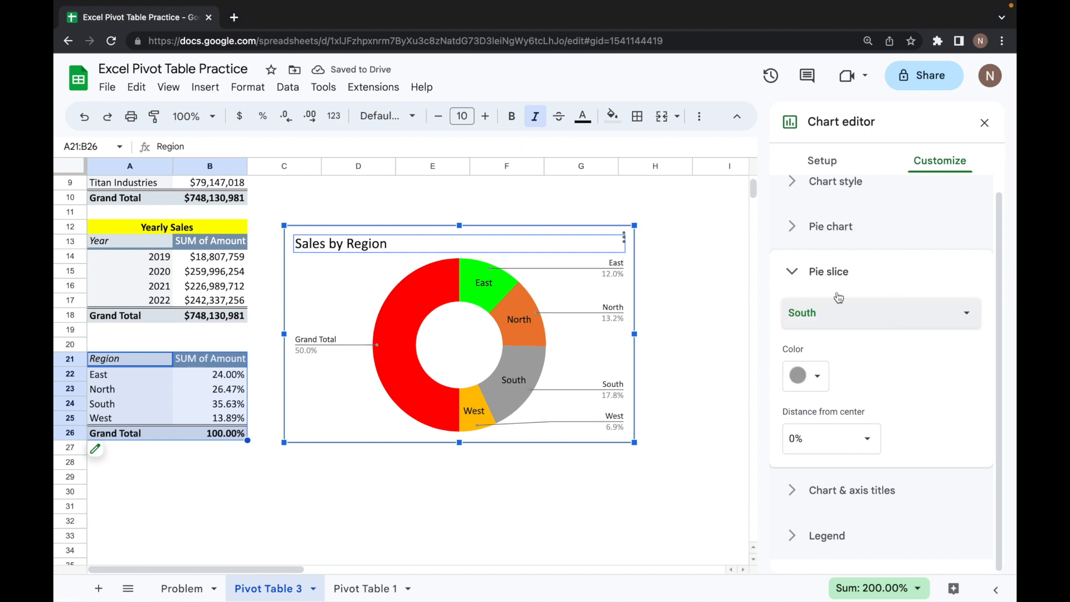
left_click(807, 376)
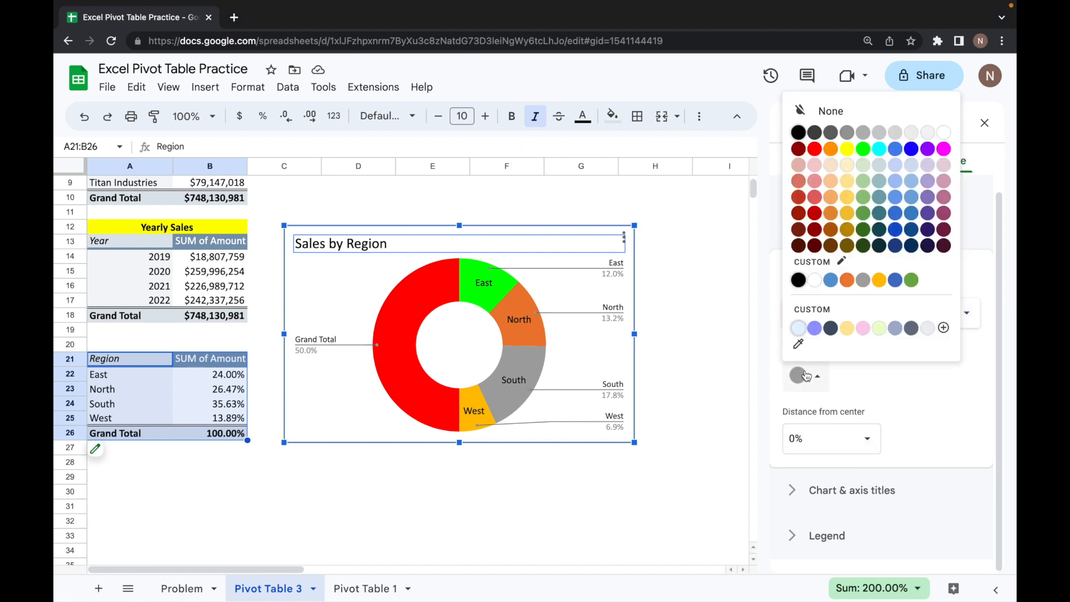
left_click(879, 150)
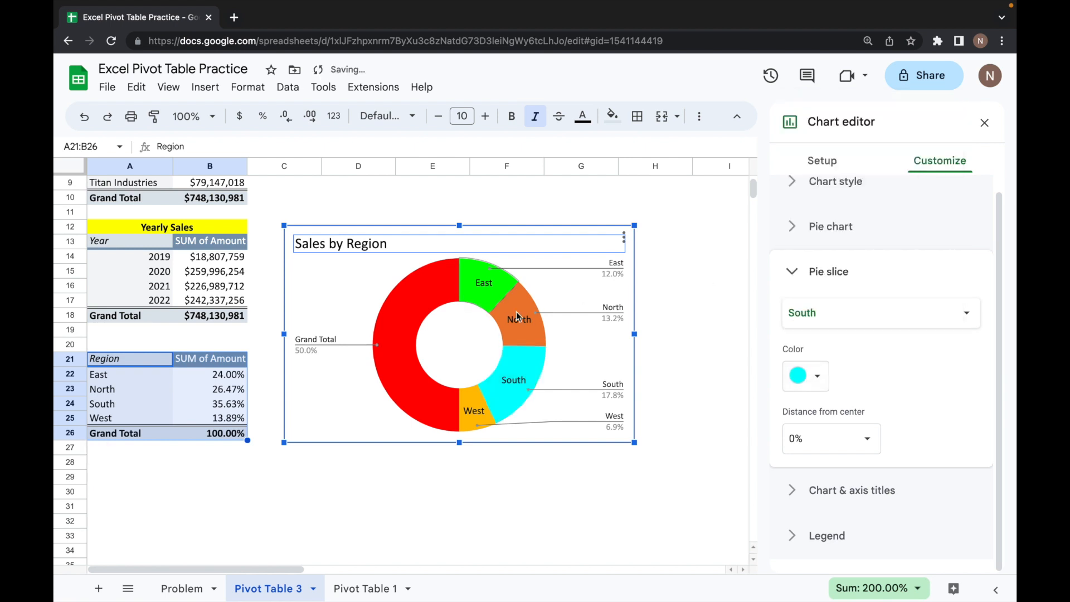
left_click(819, 316)
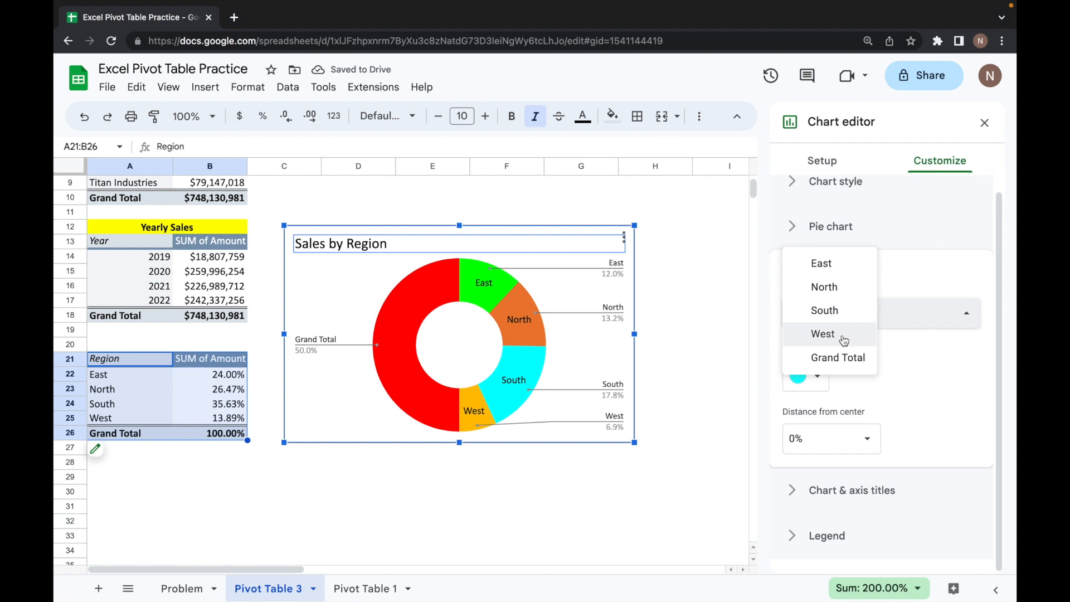
left_click(839, 297)
left_click(807, 376)
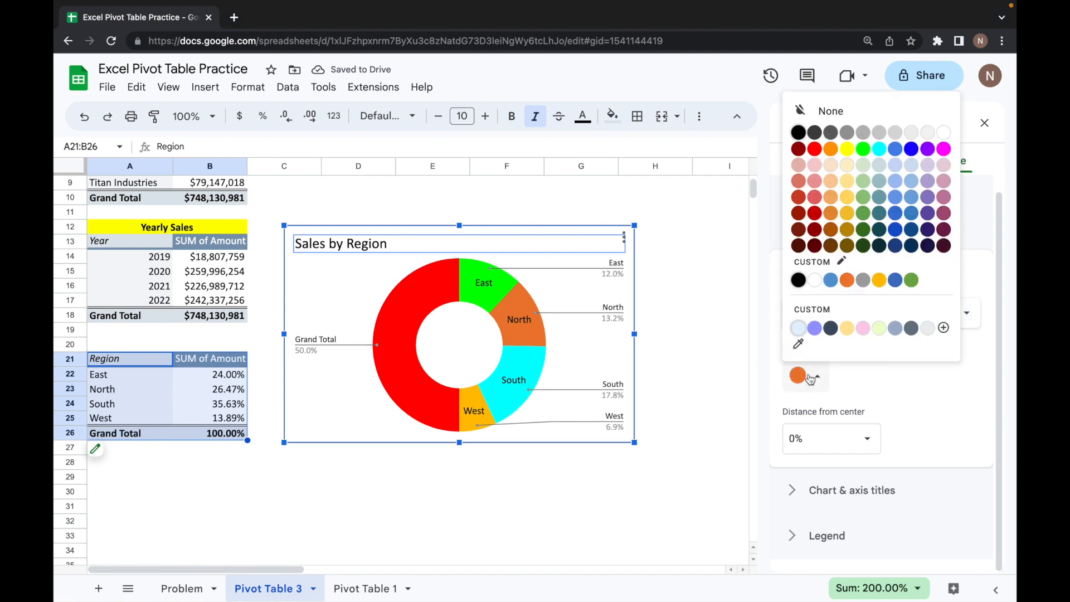
left_click(946, 150)
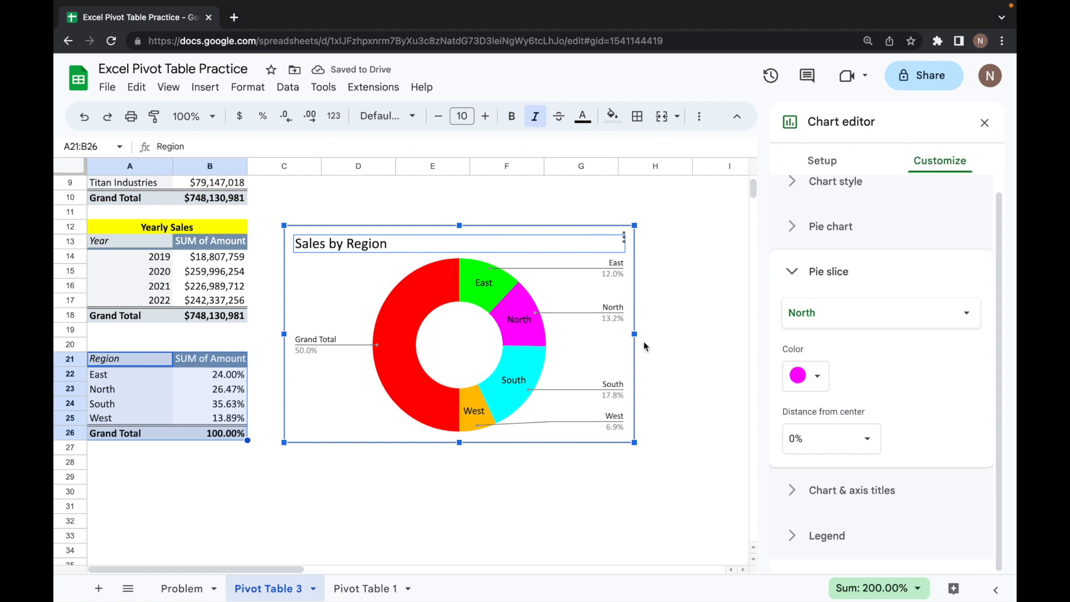
key("Escape")
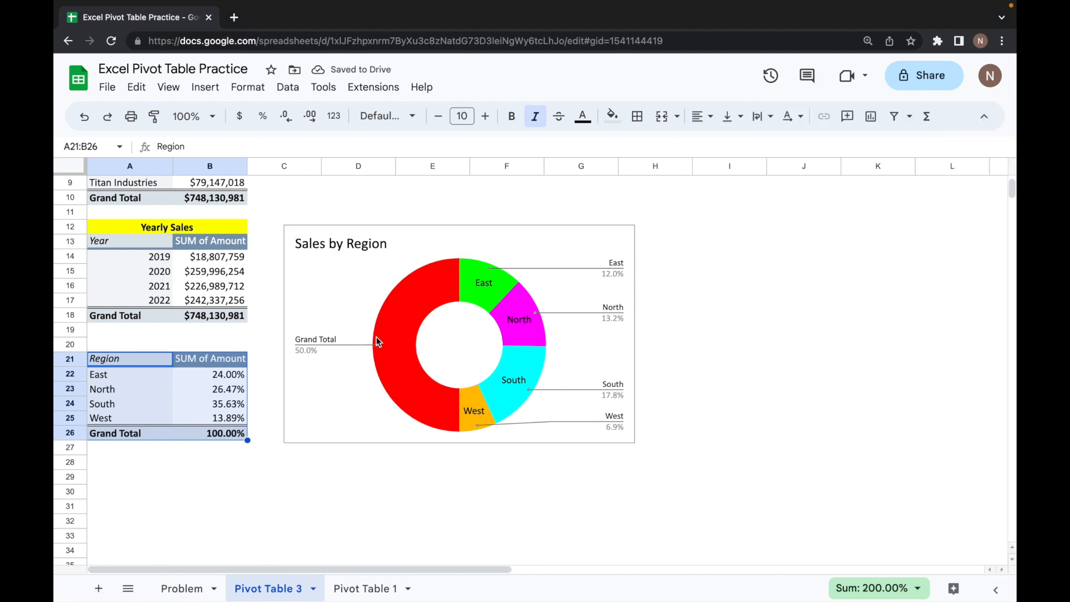
Add a slicer to the Pivot Table 3 sheet with the region pivot table's header cell A21 selected.
scroll(375, 339, "up", 3)
left_click(277, 450)
key("Left")
key("Left")
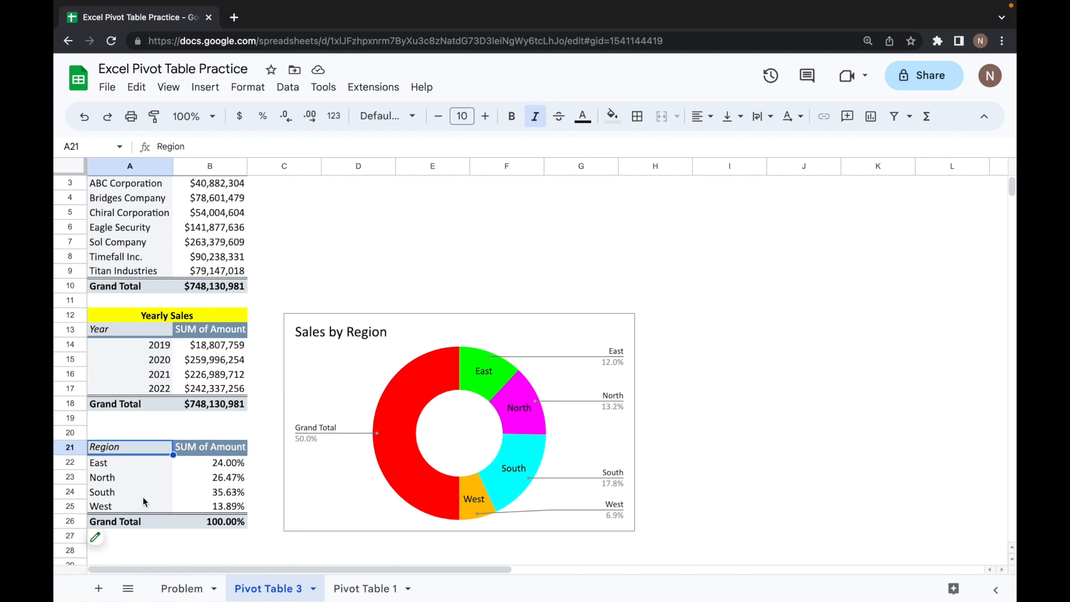
scroll(168, 390, "up", 1)
left_click(288, 87)
mouse_move(248, 87)
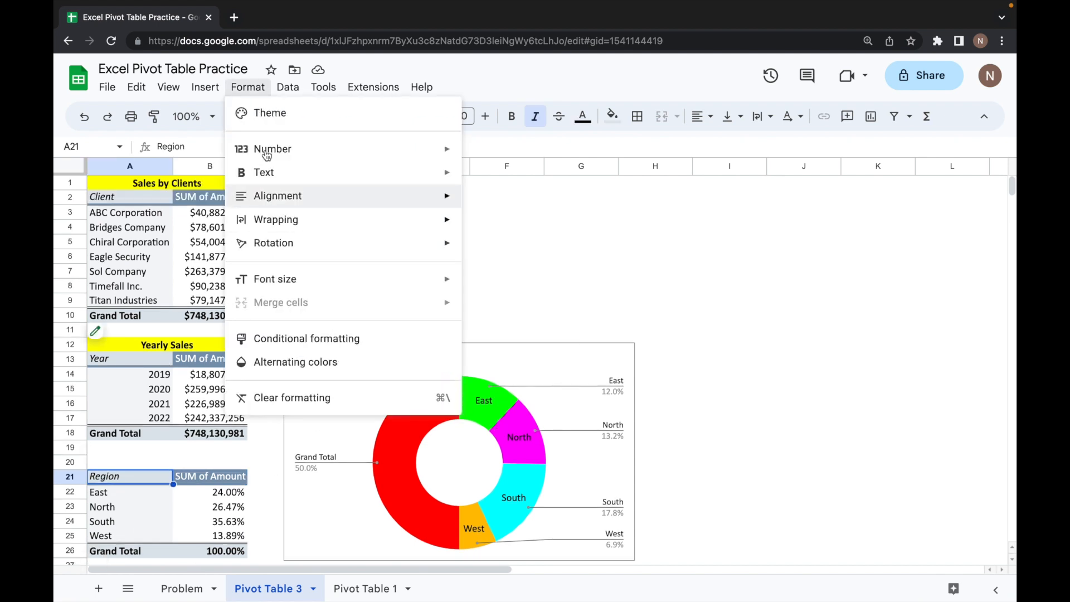
mouse_move(288, 89)
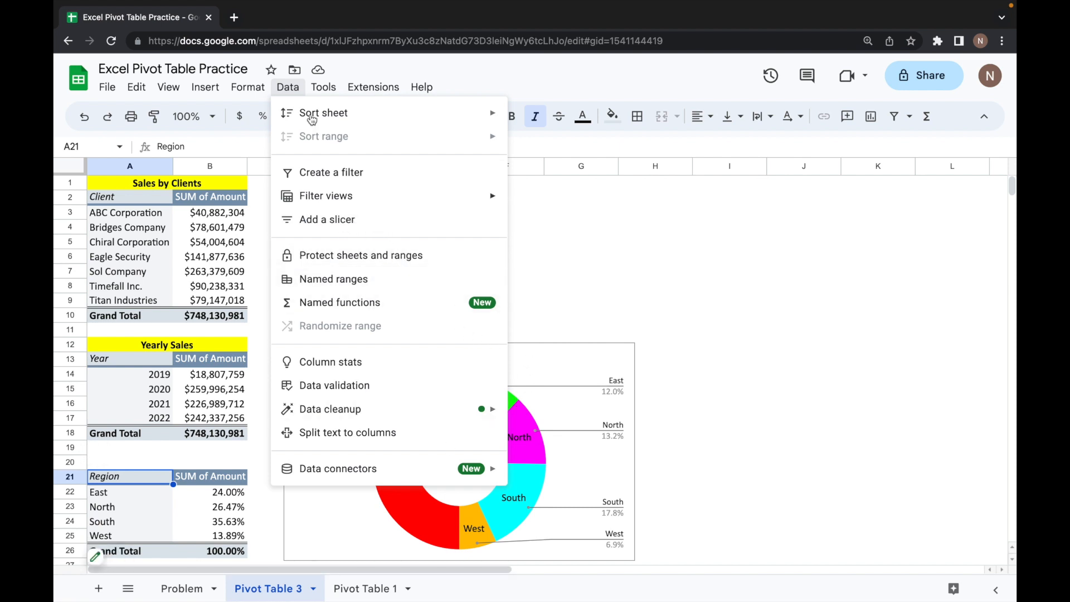
left_click(295, 92)
left_click(294, 92)
left_click(353, 225)
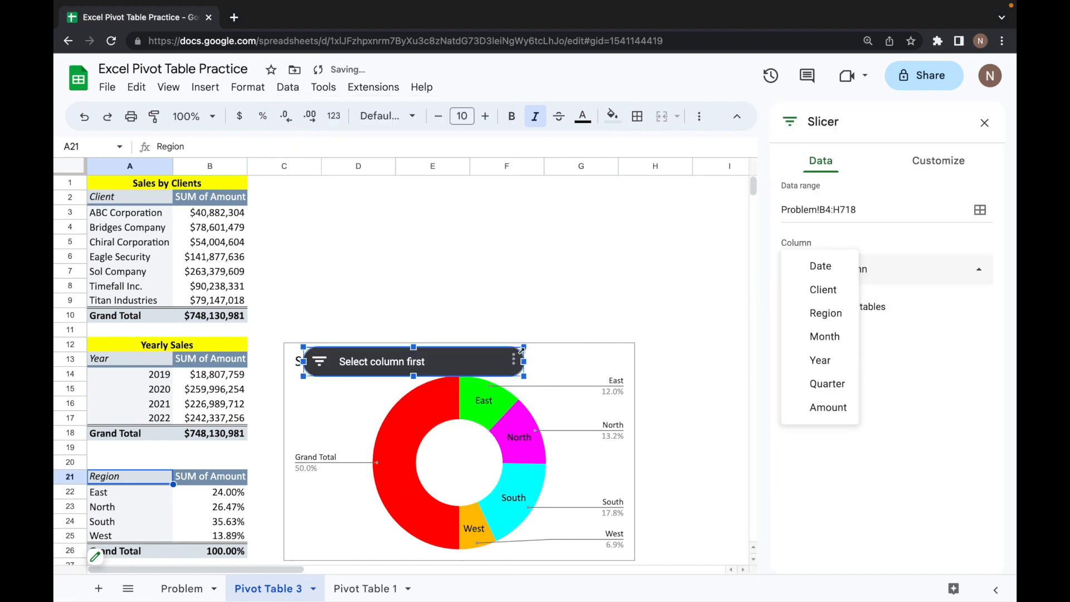
Move the slicer into the empty area above the doughnut chart and set its filter column to Client.
left_click_drag(476, 369, 483, 223)
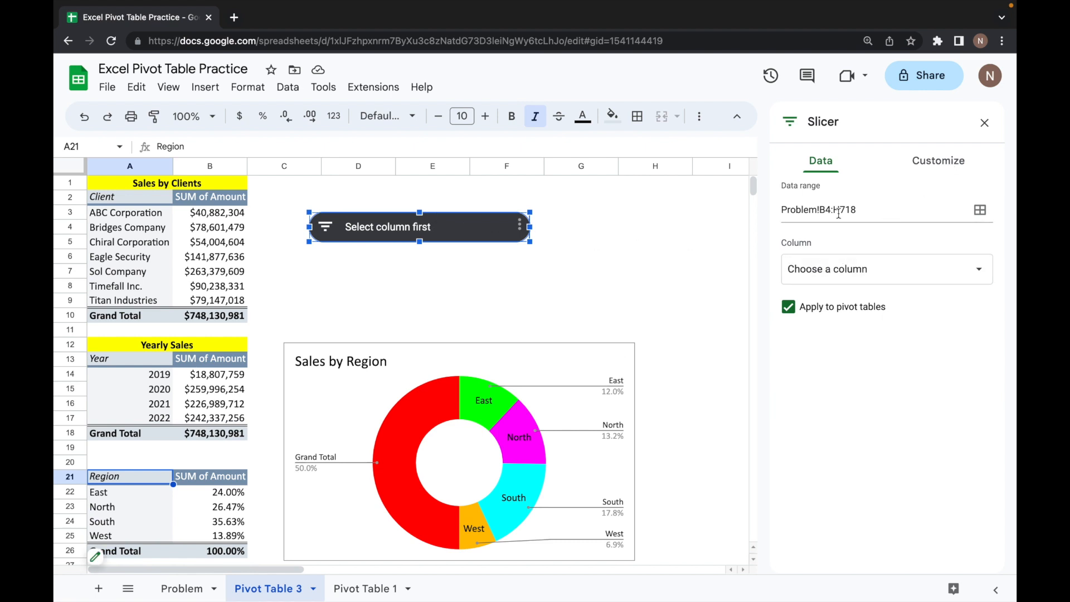
left_click(900, 271)
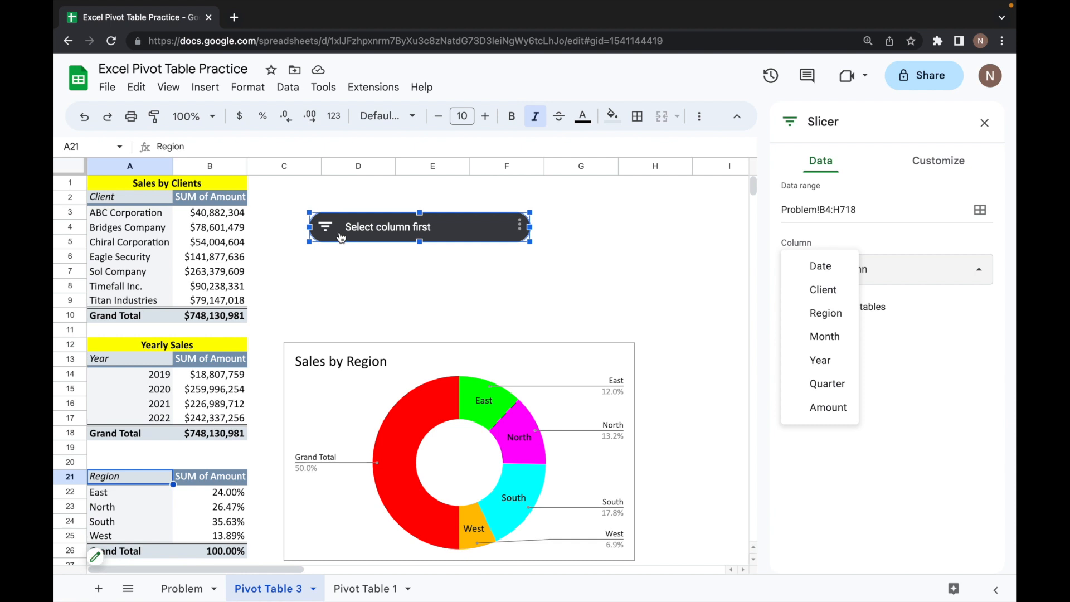
left_click(815, 291)
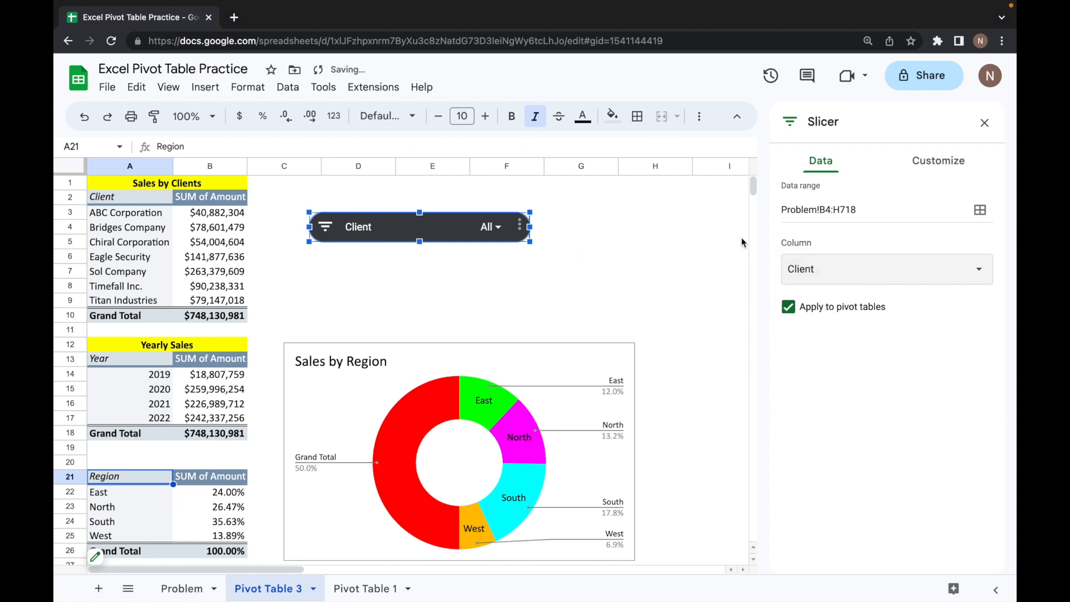
Change the Client slicer's title to Select Client and close the slicer settings.
left_click(950, 166)
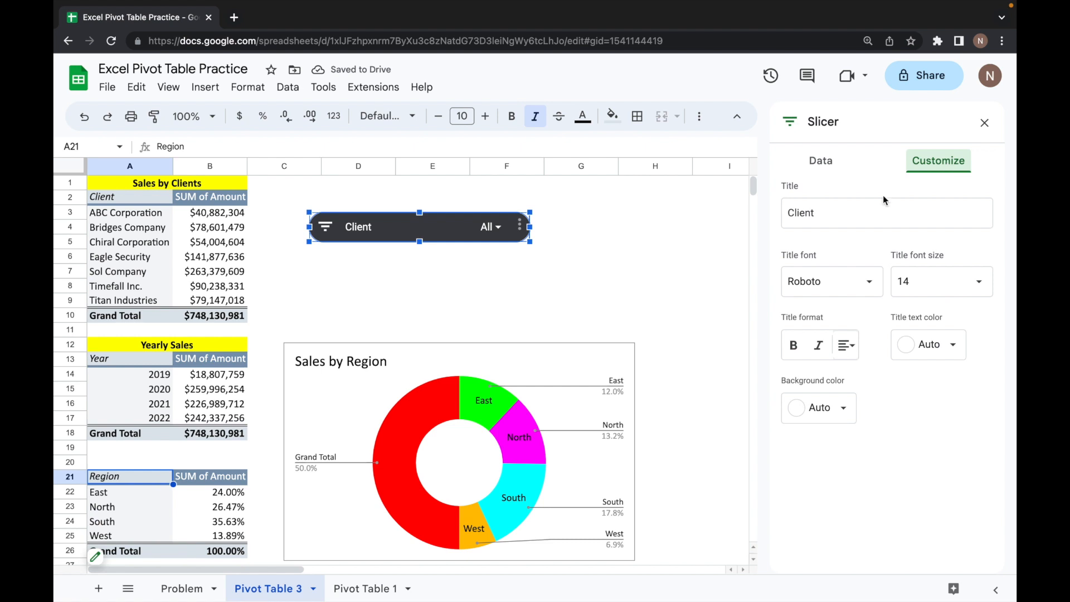
double_click(855, 213)
type("Se")
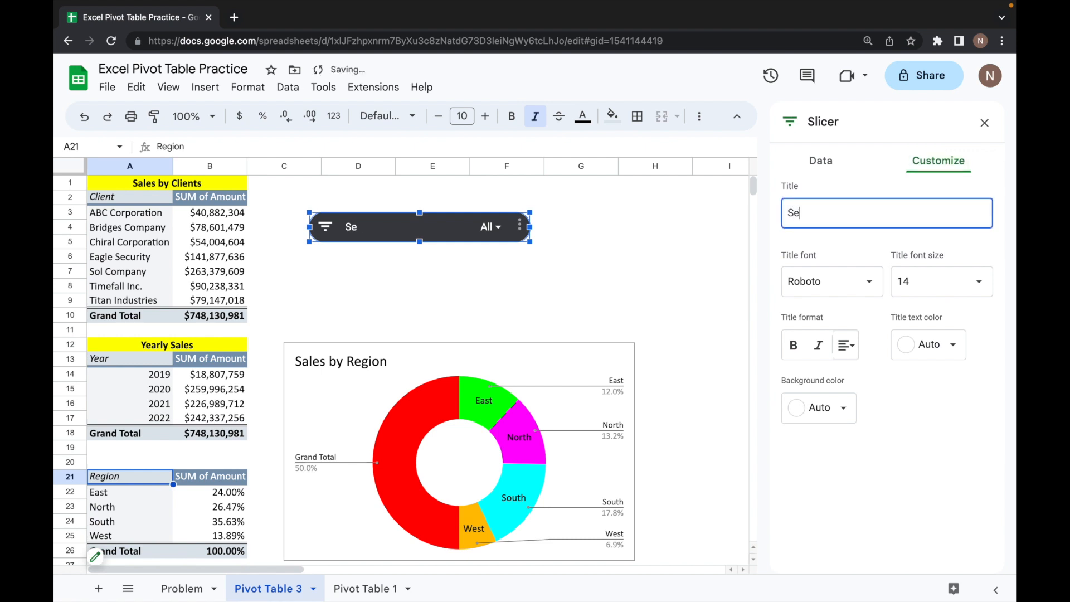
type("lect Client")
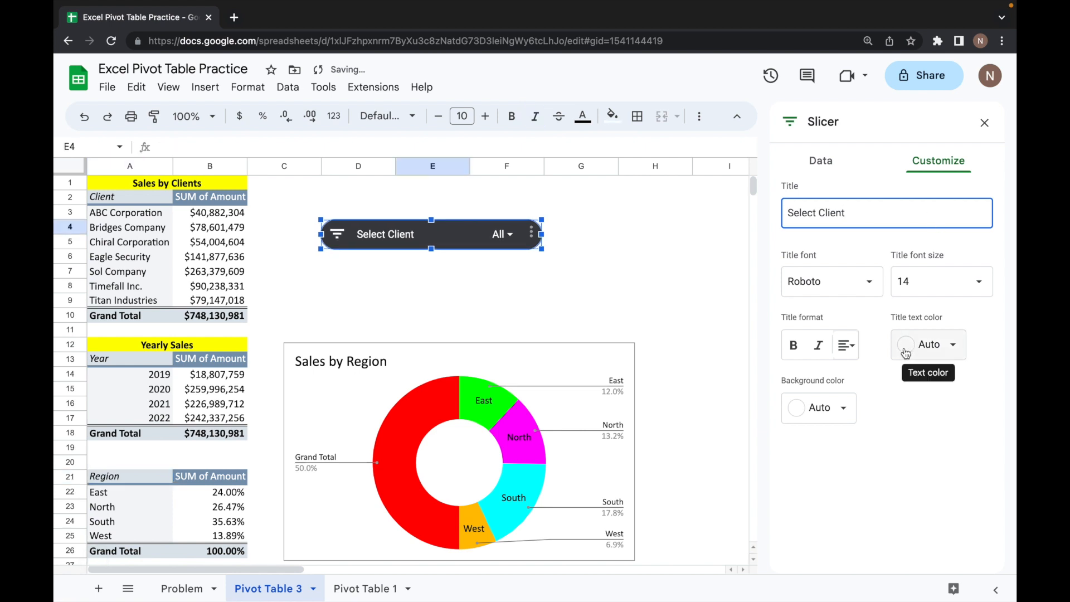
left_click(363, 284)
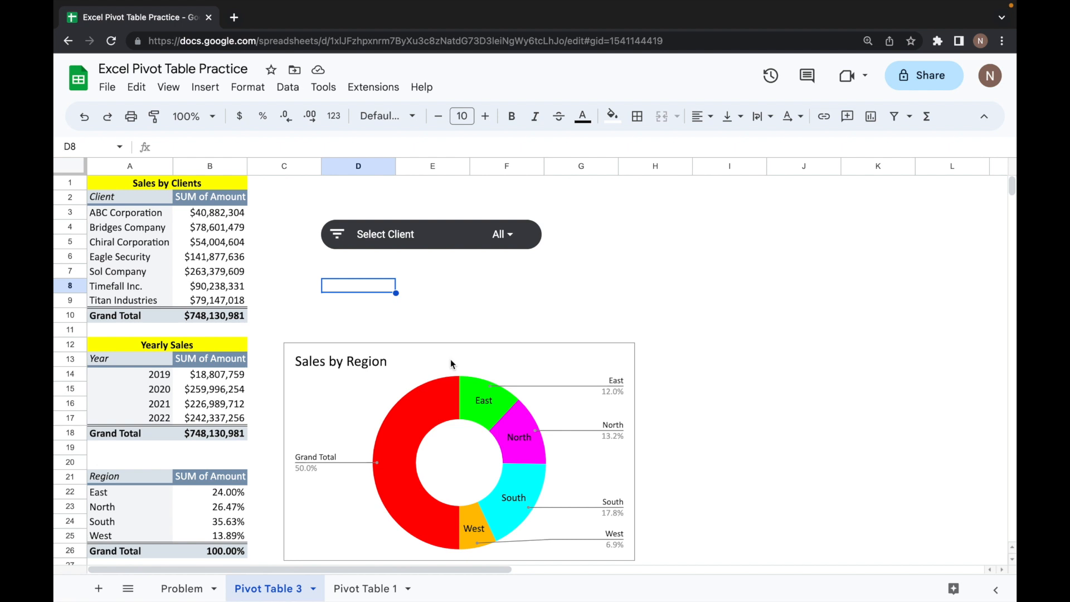
Clear all values in the Select Client slicer and filter the pivot tables and chart to Bridges Company only.
left_click(504, 236)
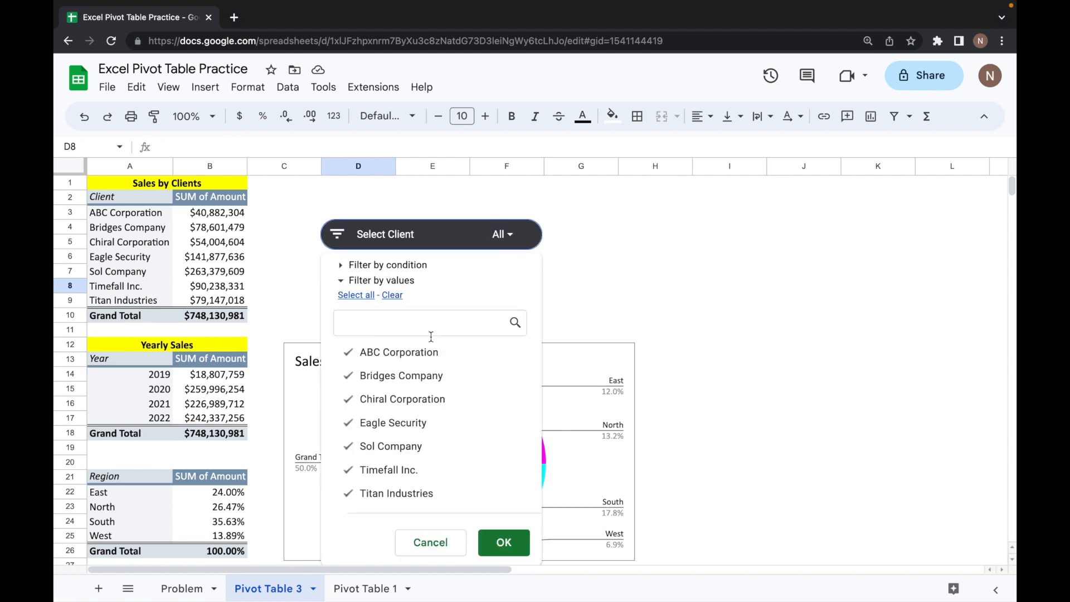
left_click(392, 296)
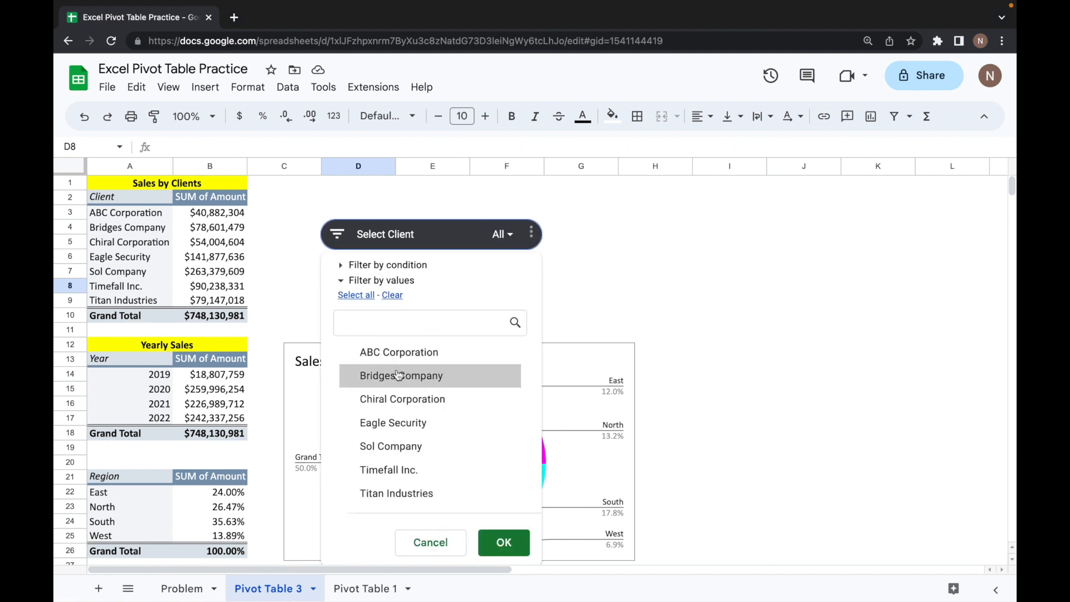
left_click(504, 542)
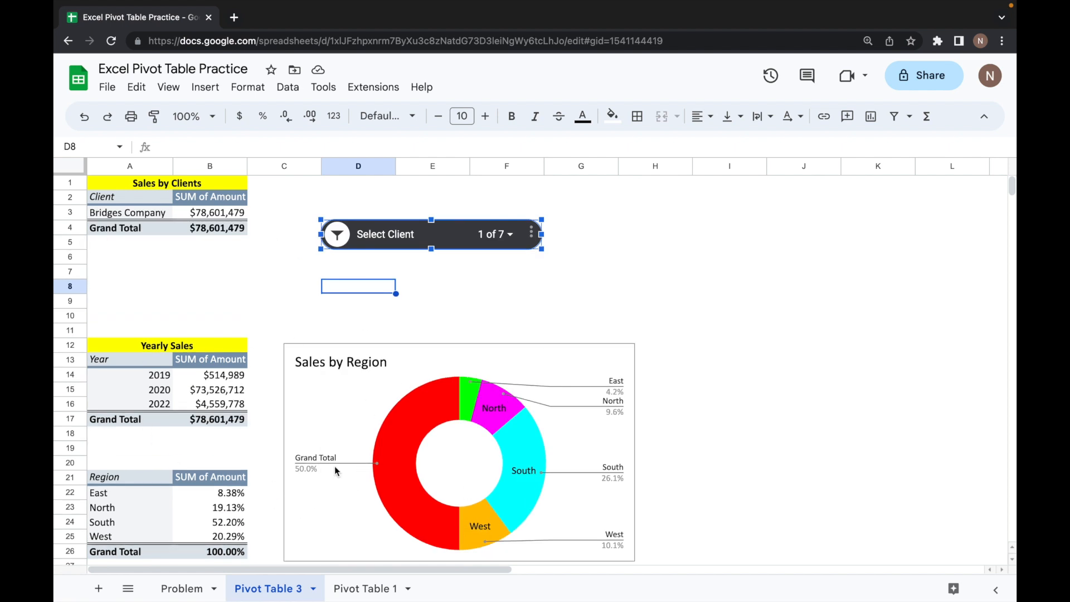
Replace Bridges Company with Eagle Security as the only client in the Select Client slicer and apply the filter.
left_click(508, 240)
left_click(384, 352)
left_click(393, 425)
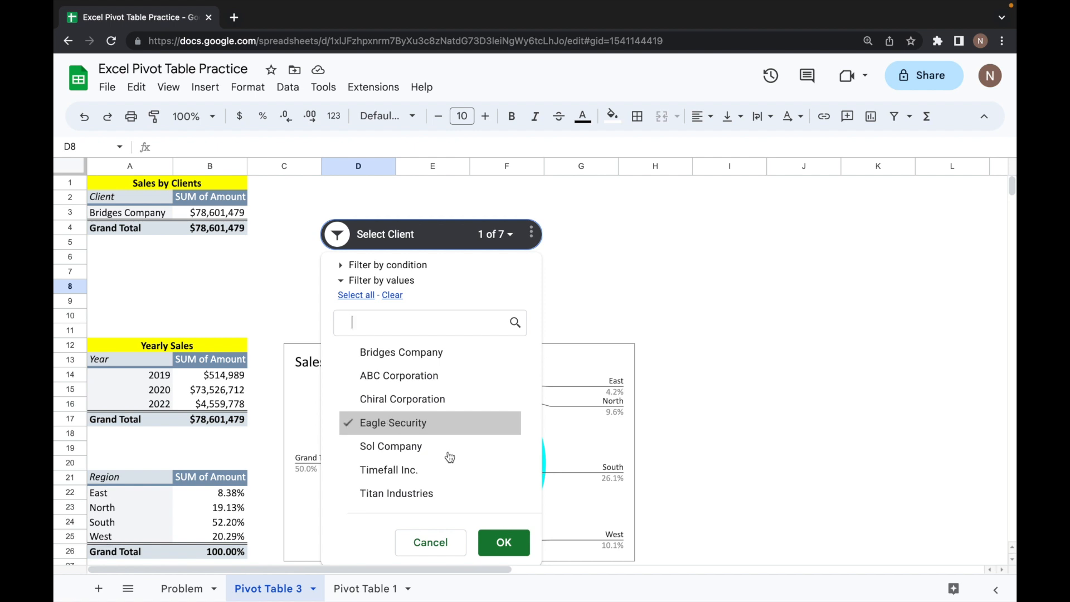
left_click(504, 542)
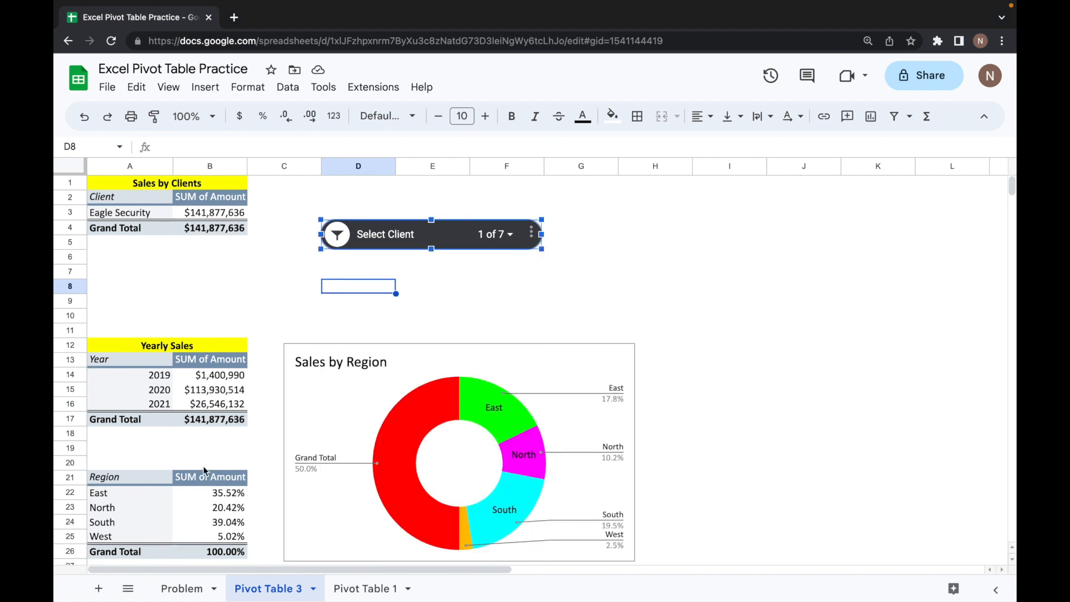
Swap Eagle Security for Sol Company in the Select Client slicer, and apply the filter with all clients selected again.
left_click(501, 238)
left_click(363, 353)
left_click(393, 447)
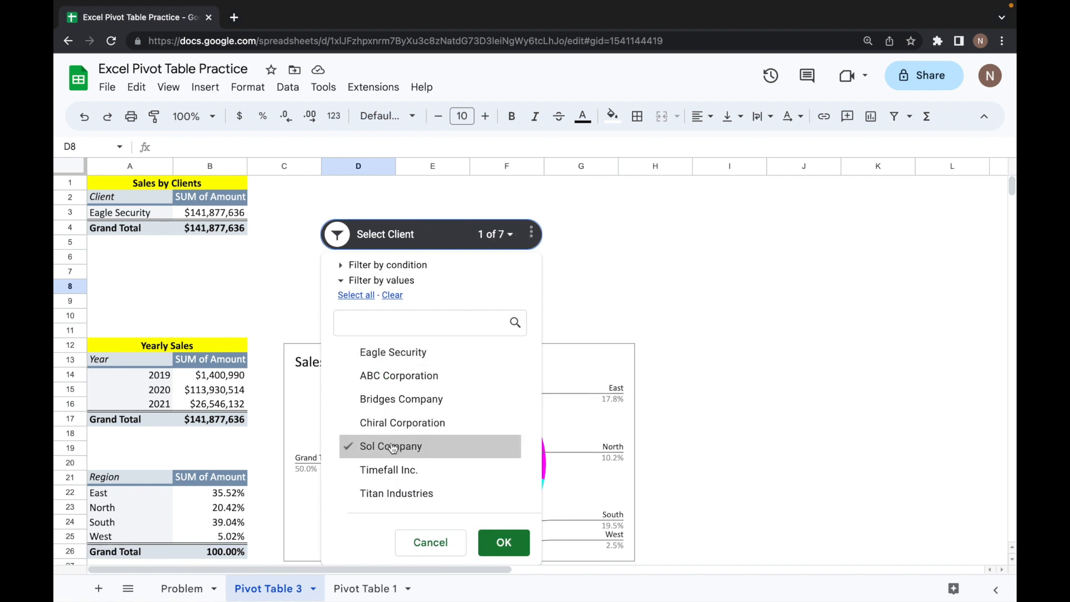
left_click(505, 544)
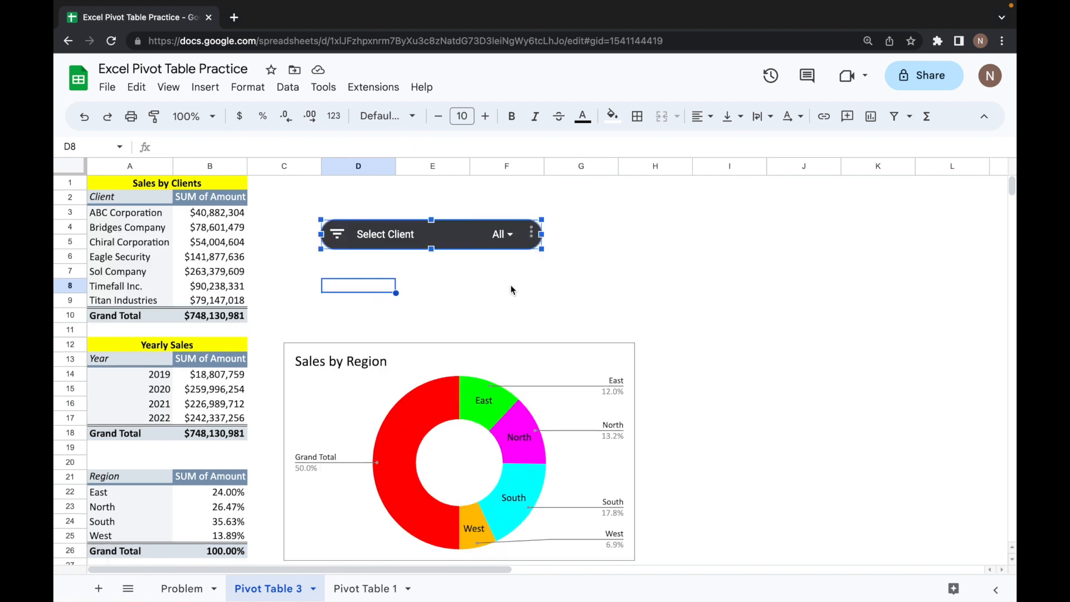